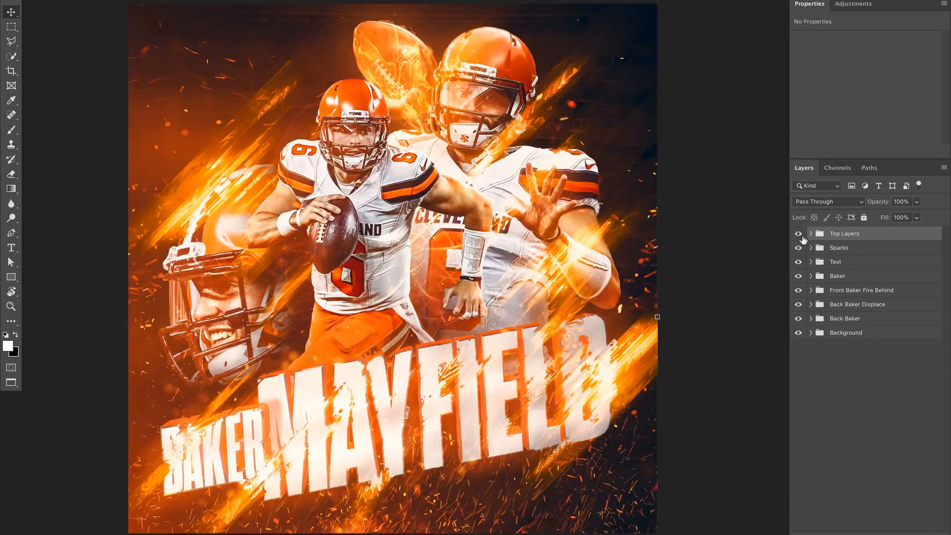
Hide all layer groups, expand and show the Background group with only Layer 0 visible, and select that layer
click(799, 261)
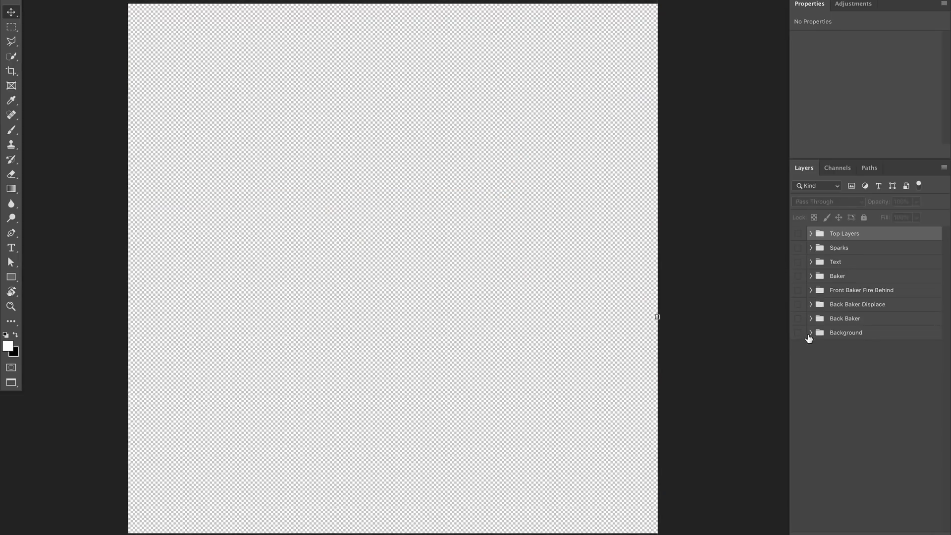
click(818, 332)
click(811, 333)
click(798, 332)
drag(798, 351, 798, 421)
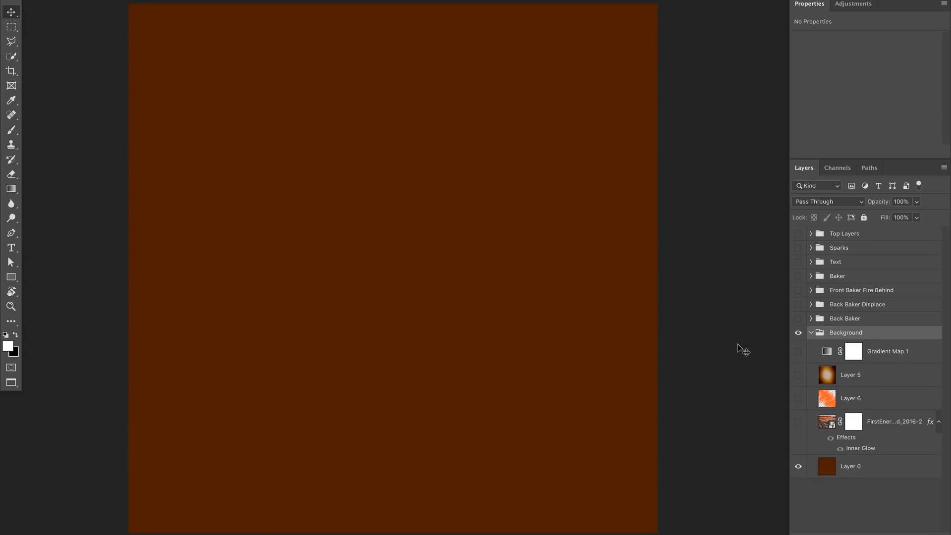
click(826, 470)
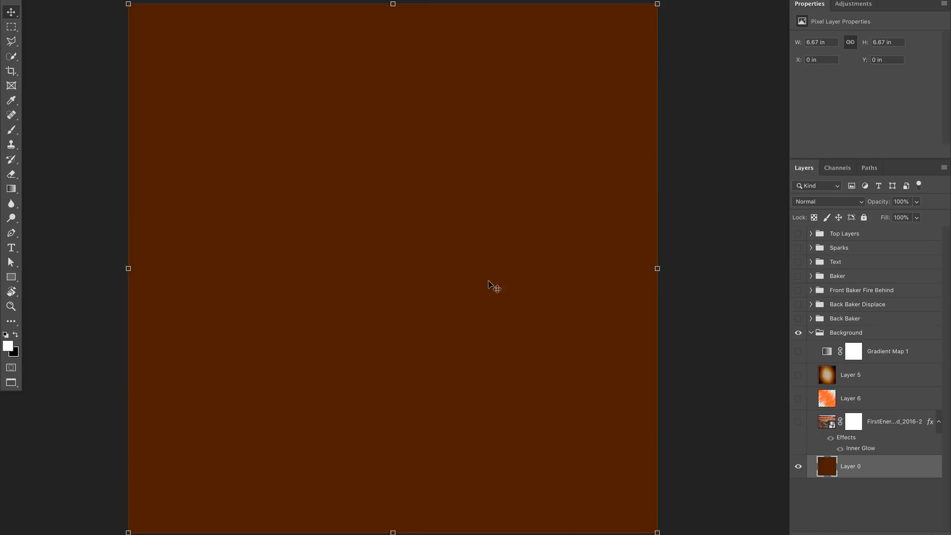
Show the FirstEnergy stadium photo layer and the orange Layer 6 above it in the Background group
click(798, 421)
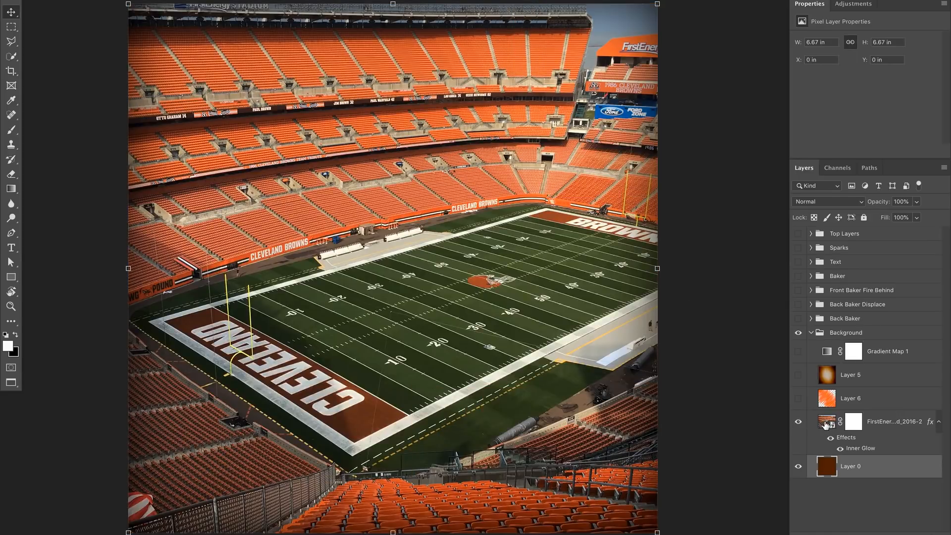
click(825, 425)
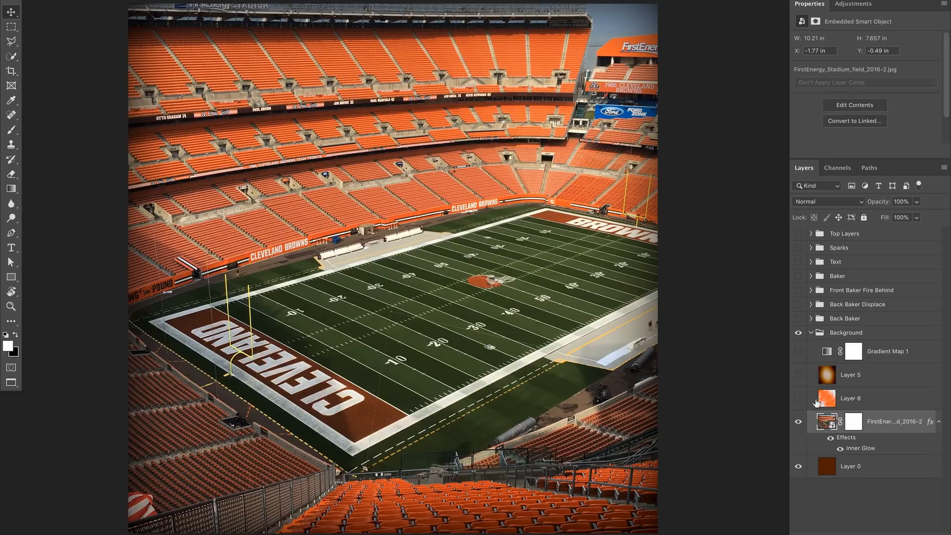
click(798, 399)
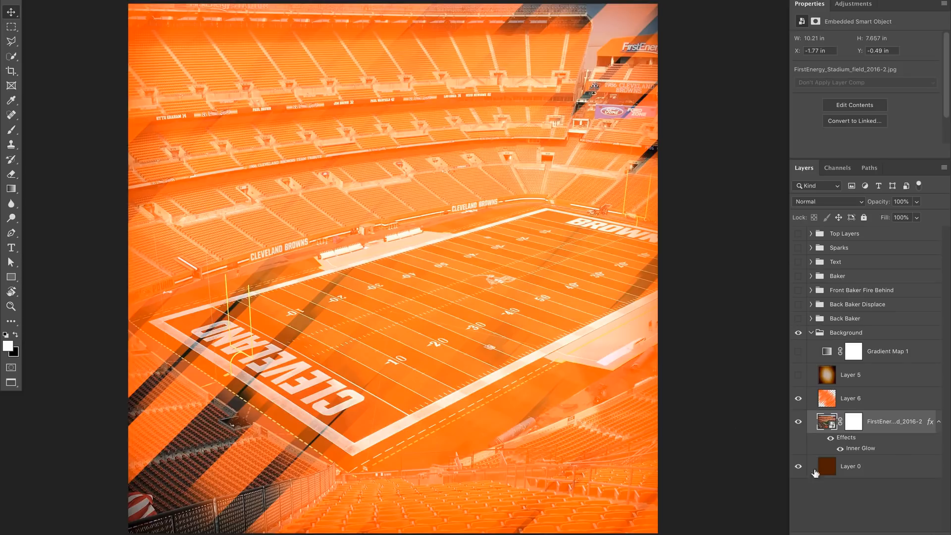
Show Layer 5 and Gradient Map 1 in the Background group, and inspect the map's colours in the Gradient Editor
click(828, 381)
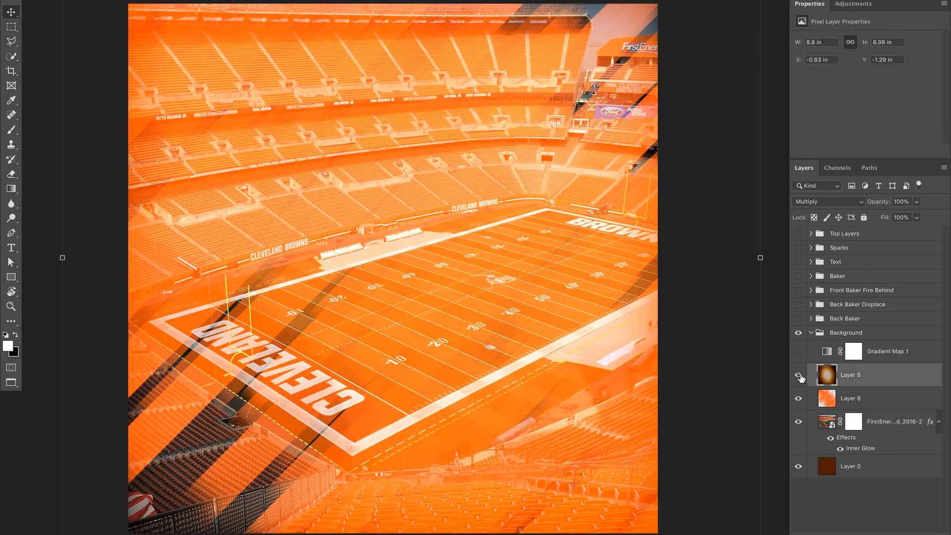
click(798, 375)
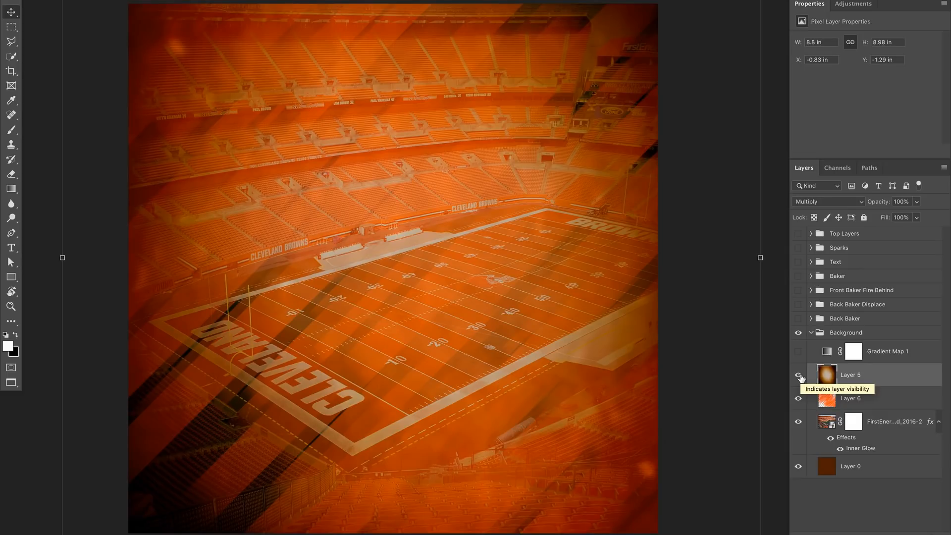
click(826, 352)
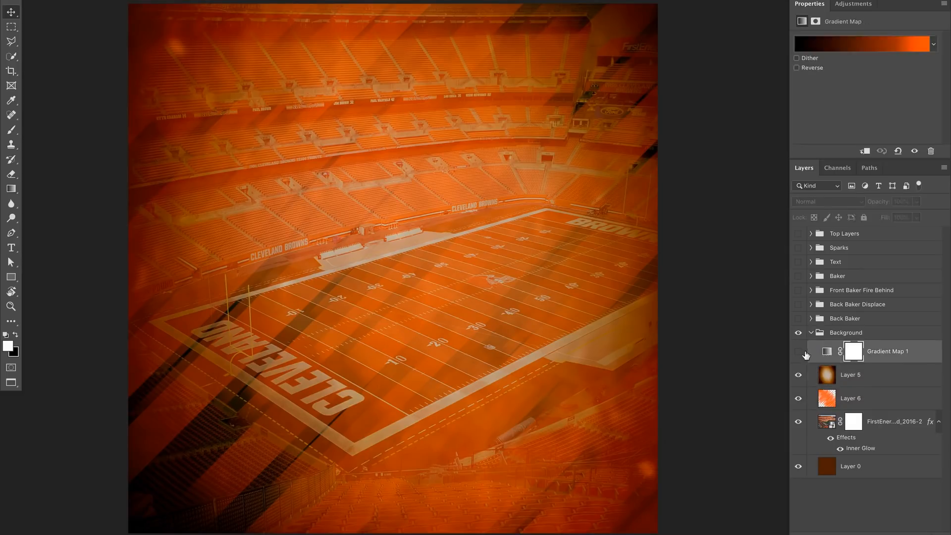
click(798, 355)
click(833, 44)
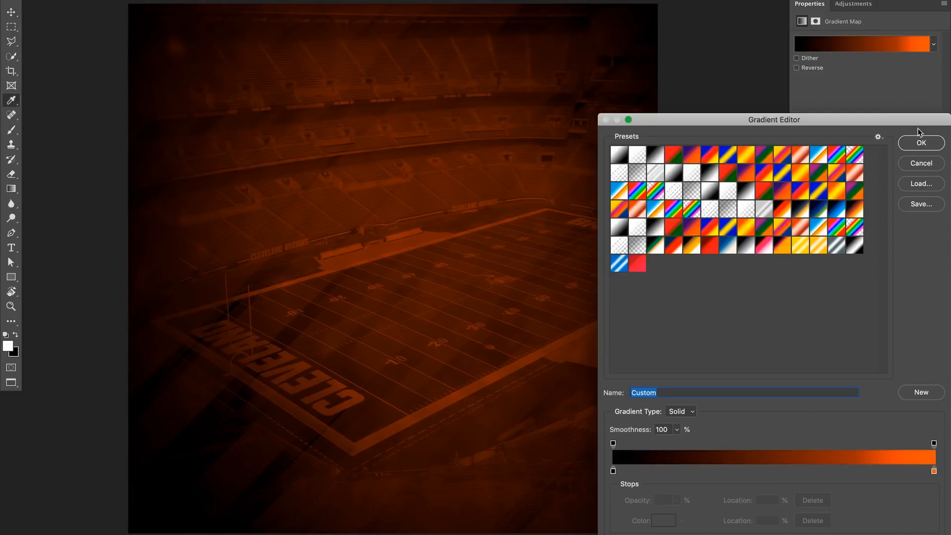
click(921, 143)
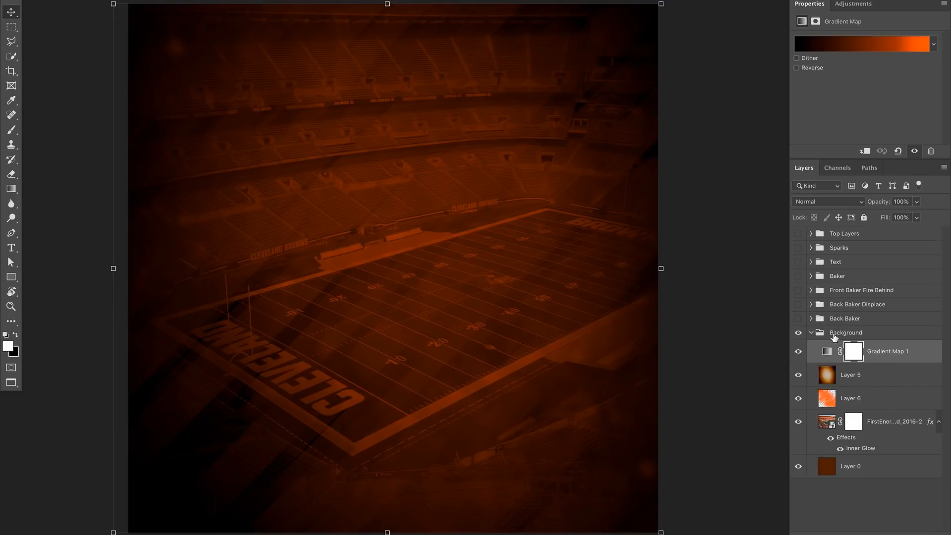
Show the Back Baker group with only the Group 5 copy layer visible, and compare it without and with its Displace filter
click(811, 318)
click(798, 320)
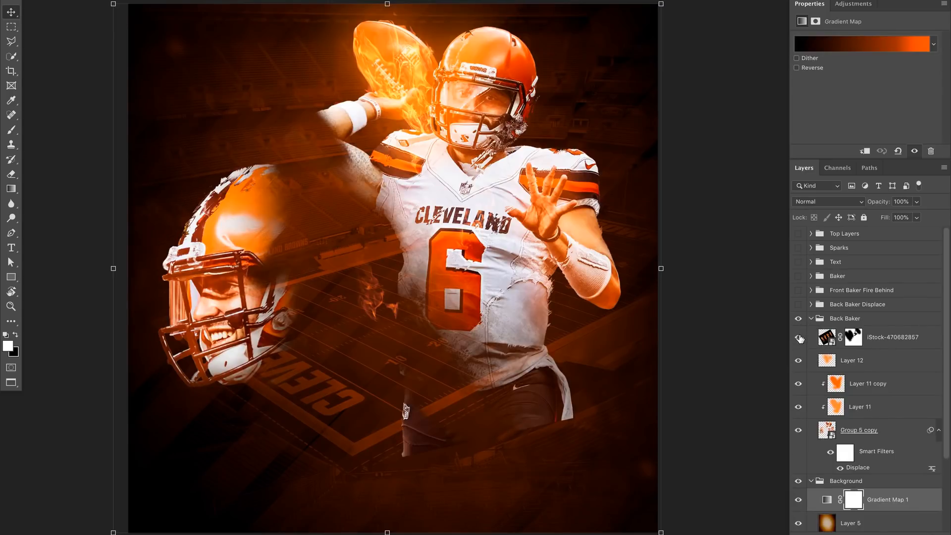
drag(799, 342, 799, 429)
click(799, 430)
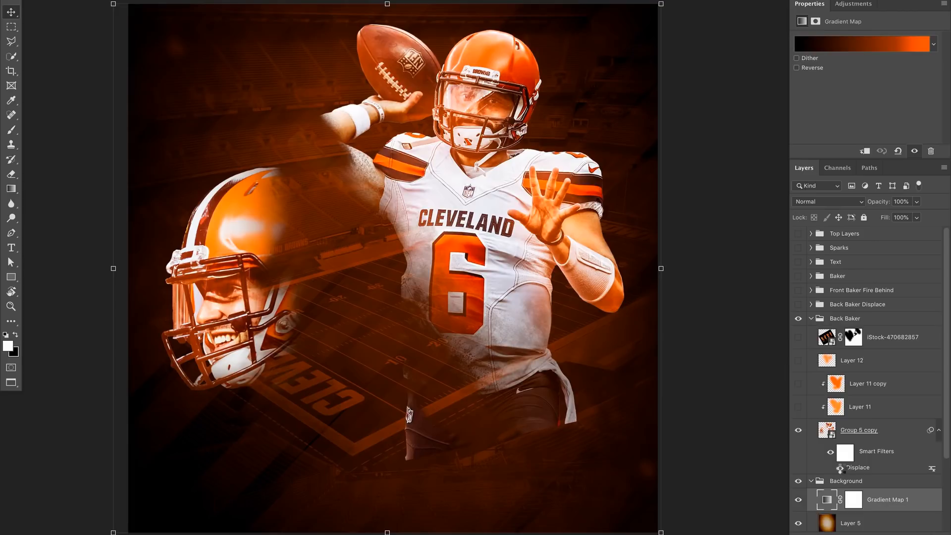
click(841, 468)
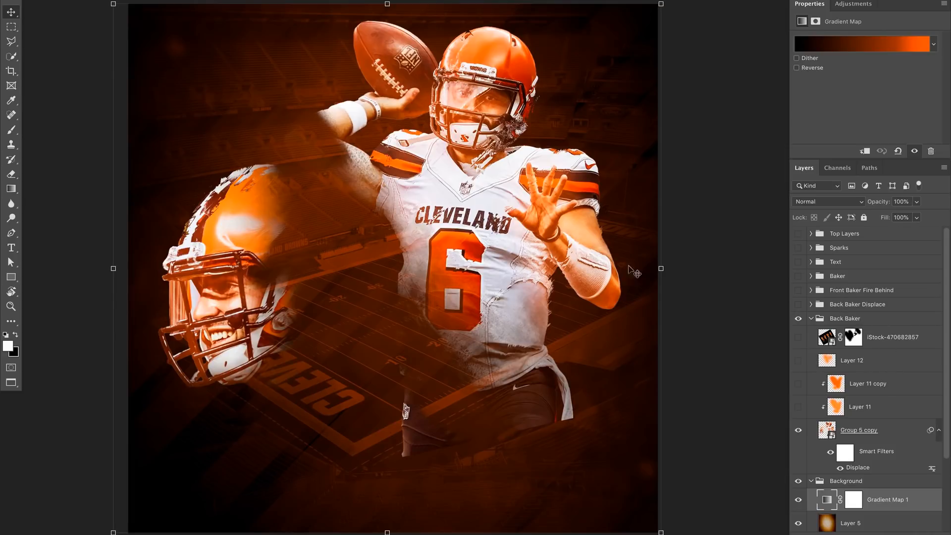
Show the iStock-470682857 fire layer, Layer 12, Layer 11 and Layer 11 copy in the Back Baker group
click(798, 339)
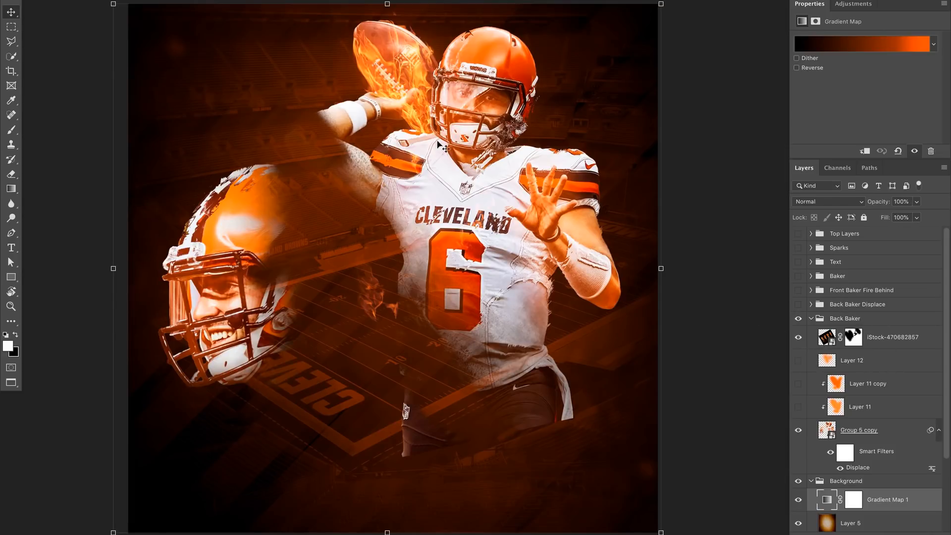
click(831, 334)
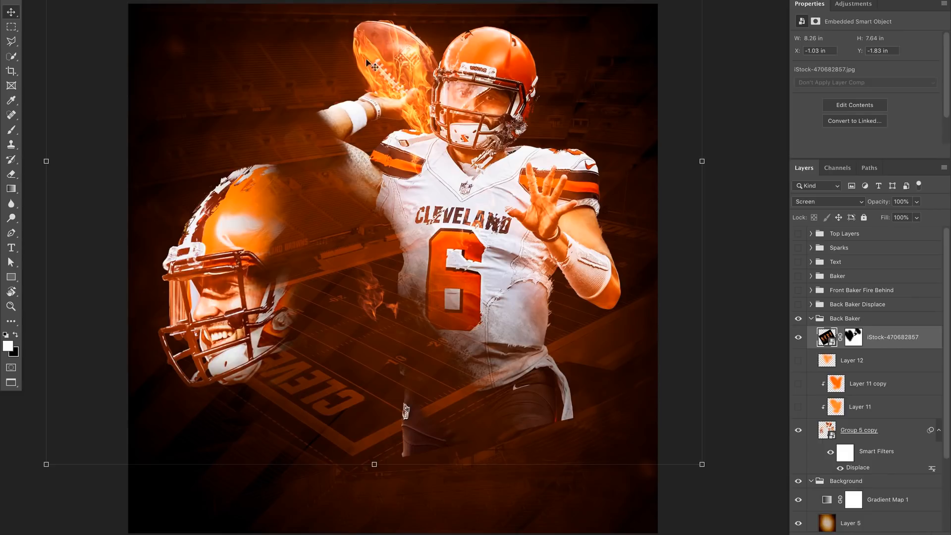
click(833, 366)
click(799, 361)
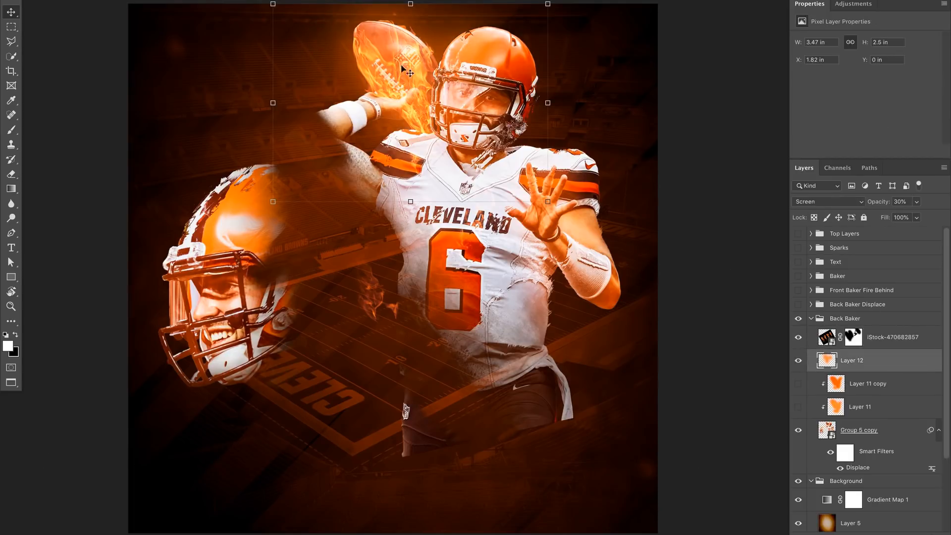
click(838, 414)
click(799, 409)
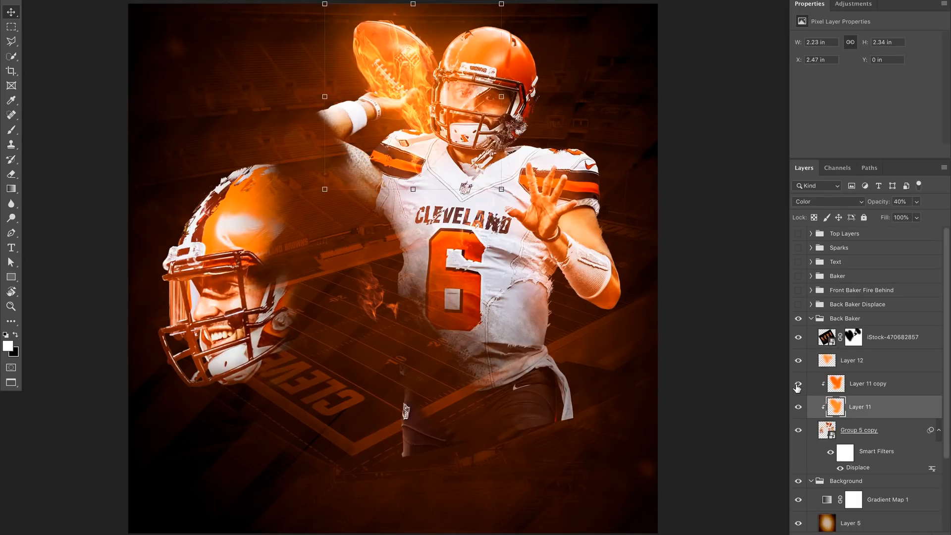
click(797, 385)
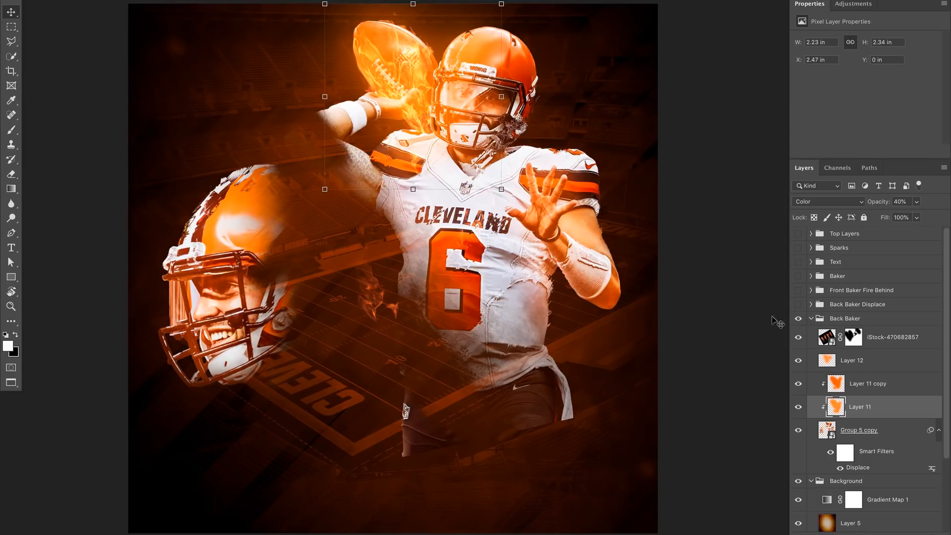
Expand and show the Back Baker Displace group, and hide every layer inside it
click(810, 304)
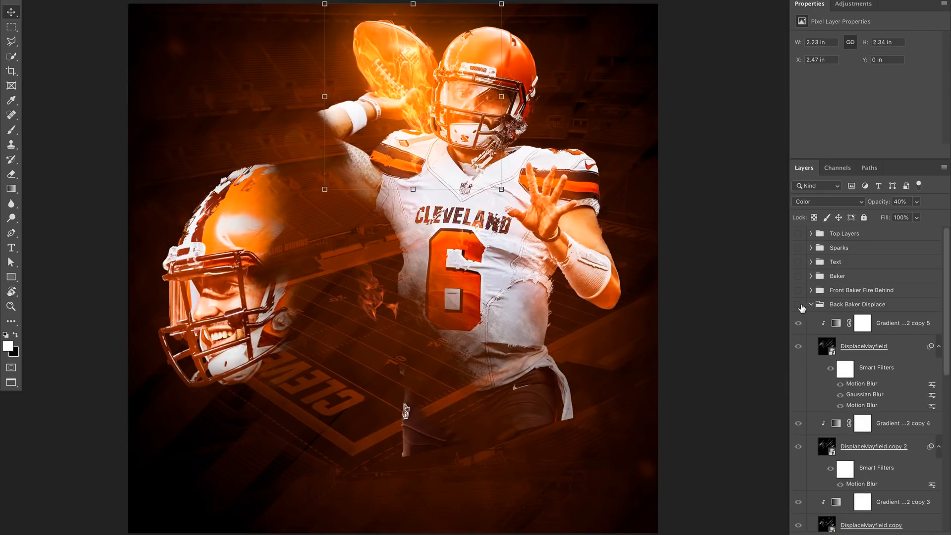
click(798, 304)
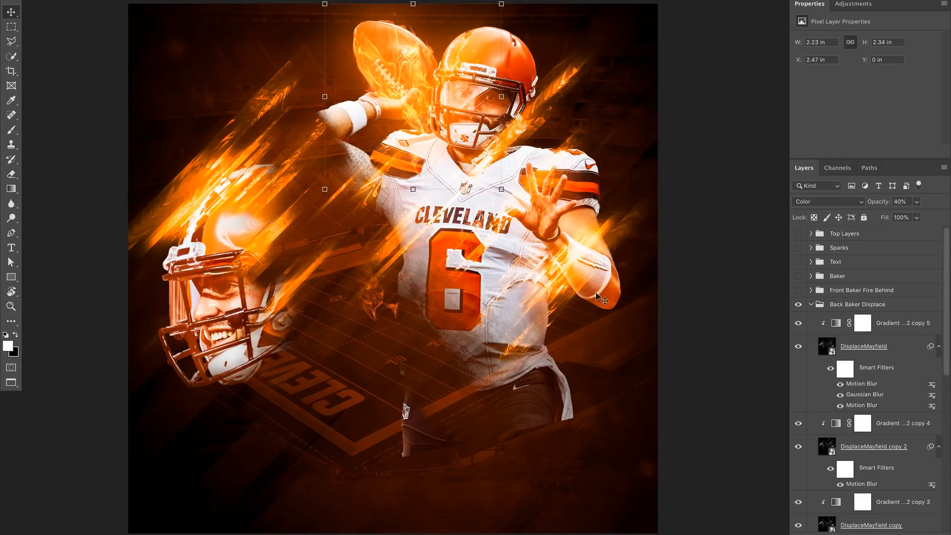
scroll(847, 372, down, 10)
scroll(844, 402, down, 2)
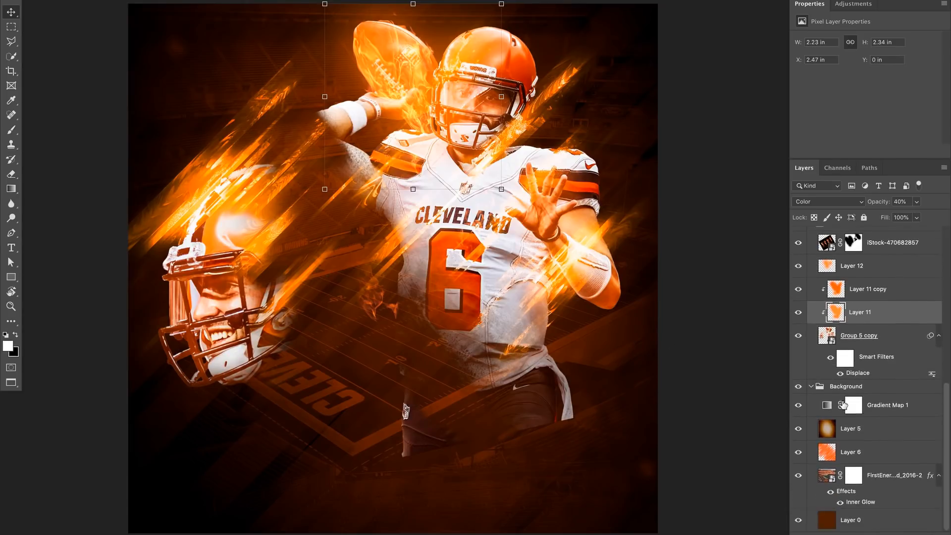
scroll(843, 391, up, 8)
click(828, 346)
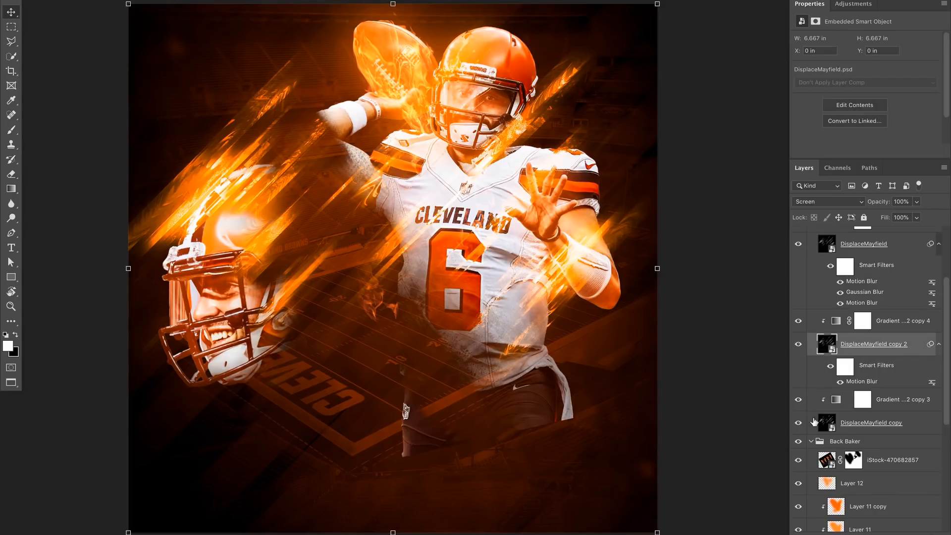
drag(799, 423, 798, 260)
scroll(799, 317, up, 2)
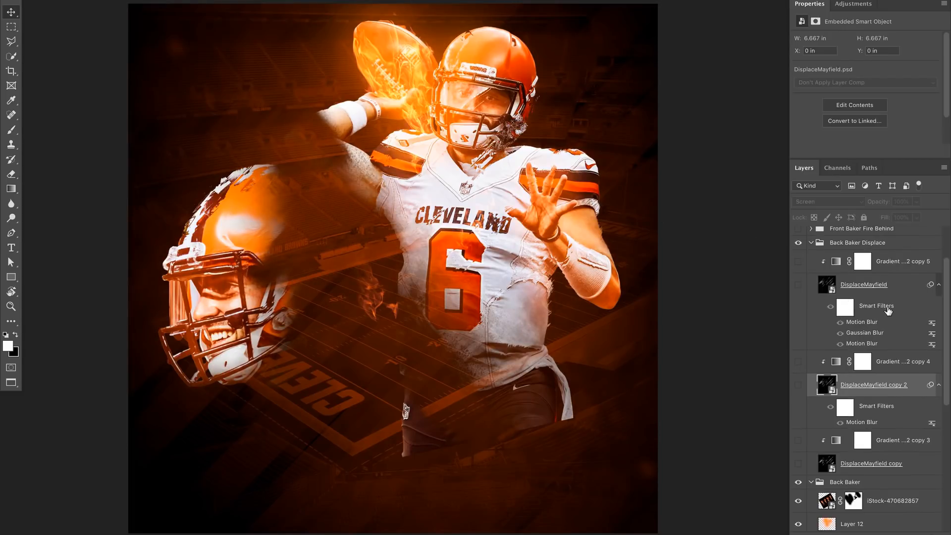
Show the DisplaceMayfield copy layer with its clipped gradient map, and inspect that map's colours in the Gradient Editor
scroll(873, 295, down, 5)
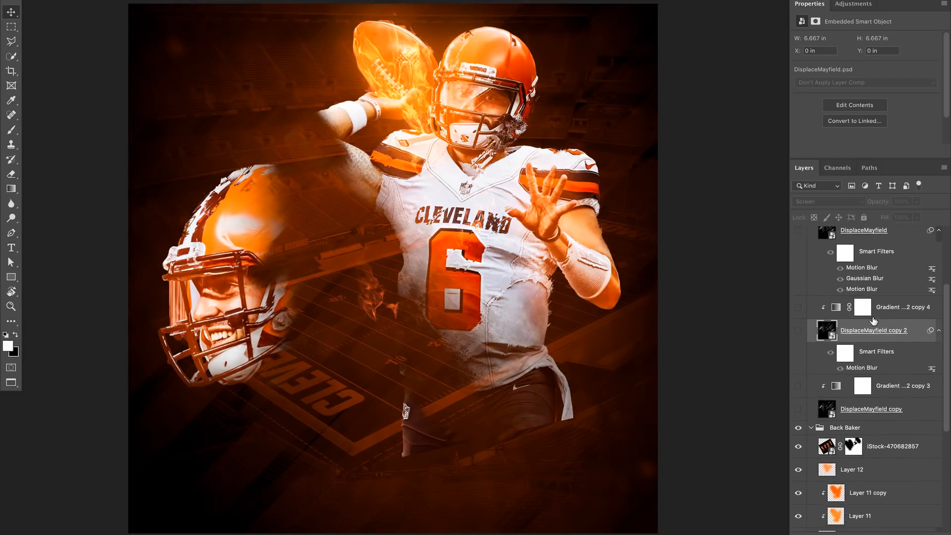
scroll(879, 390, down, 1)
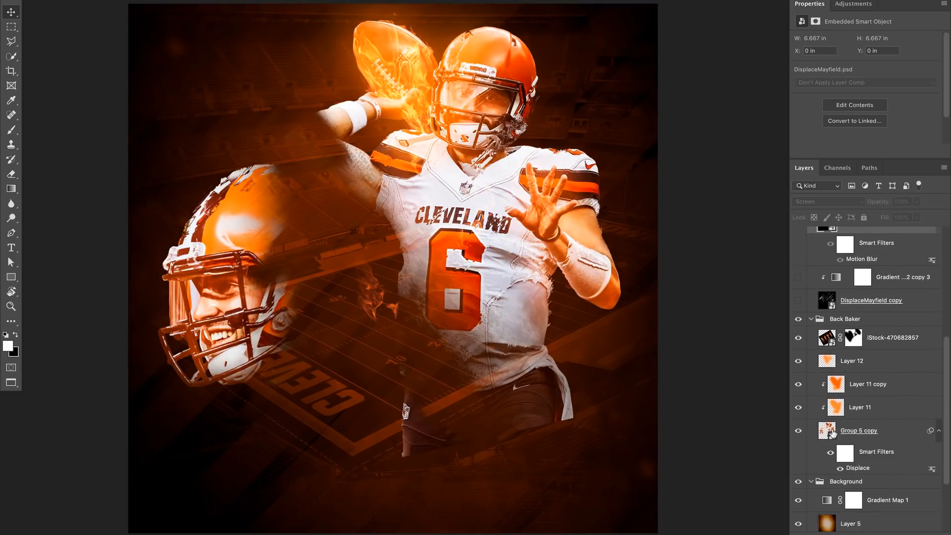
scroll(860, 448, up, 6)
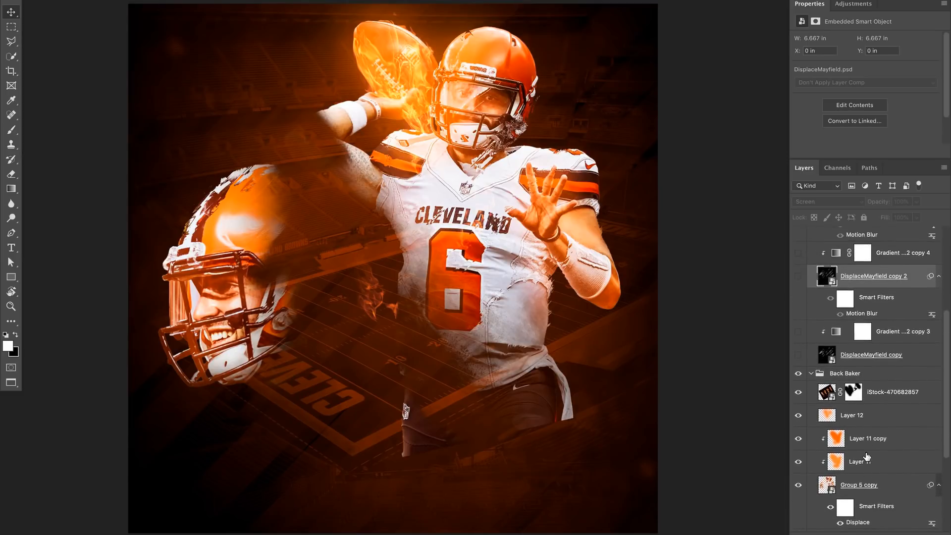
scroll(859, 445, down, 5)
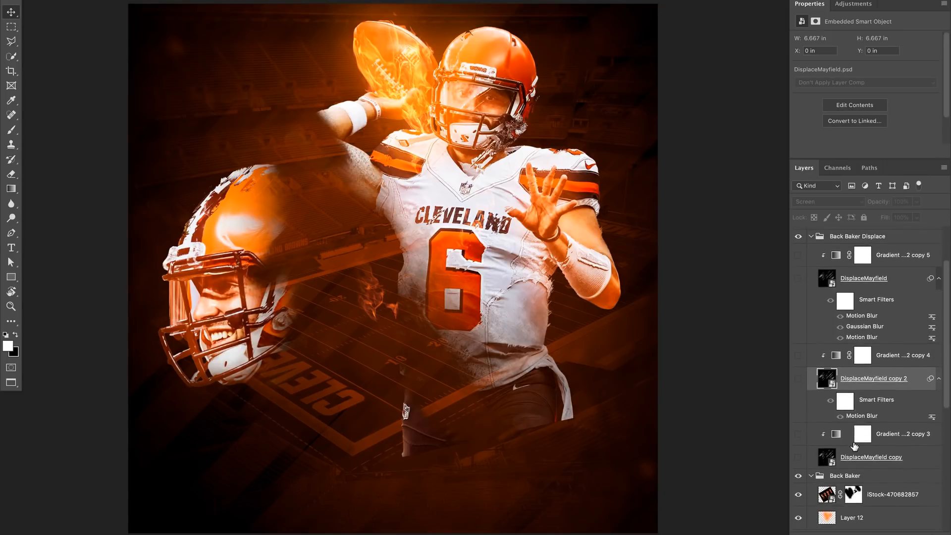
click(828, 279)
click(825, 460)
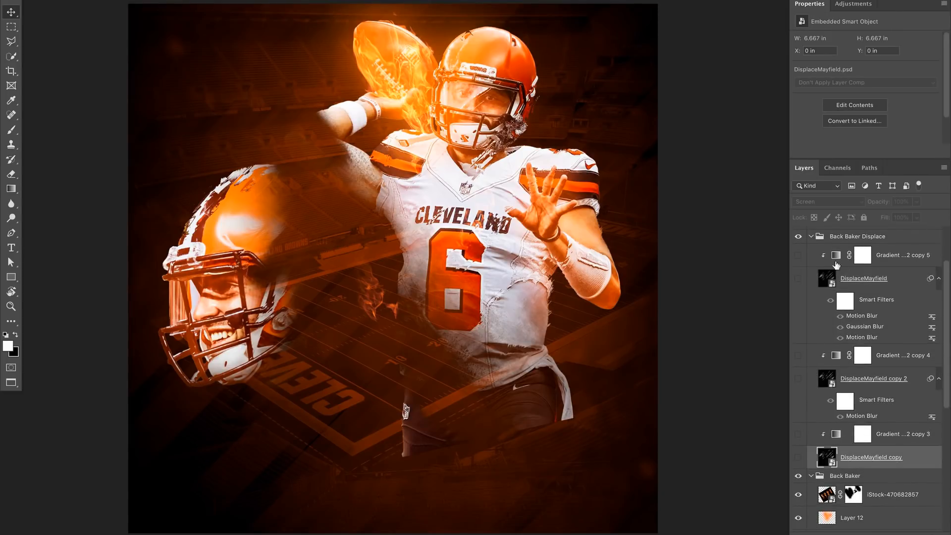
click(798, 458)
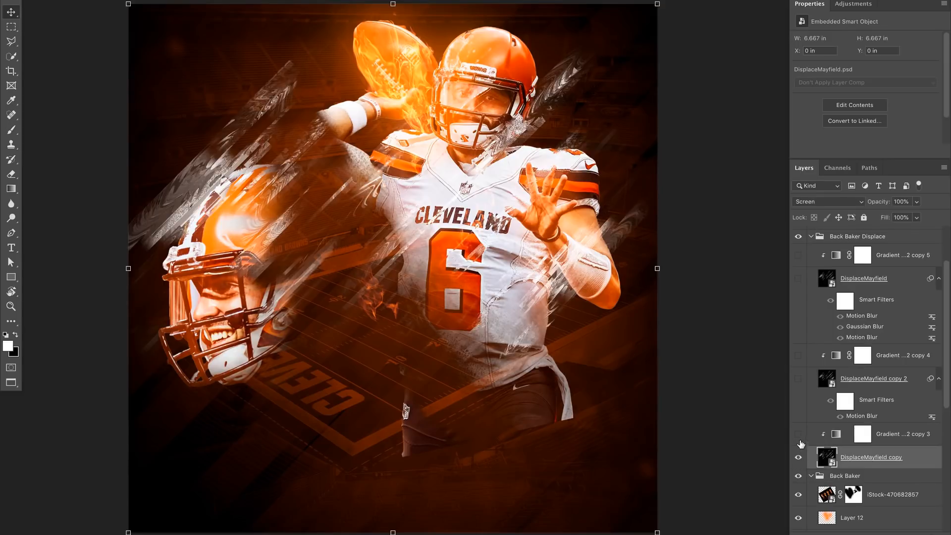
click(837, 435)
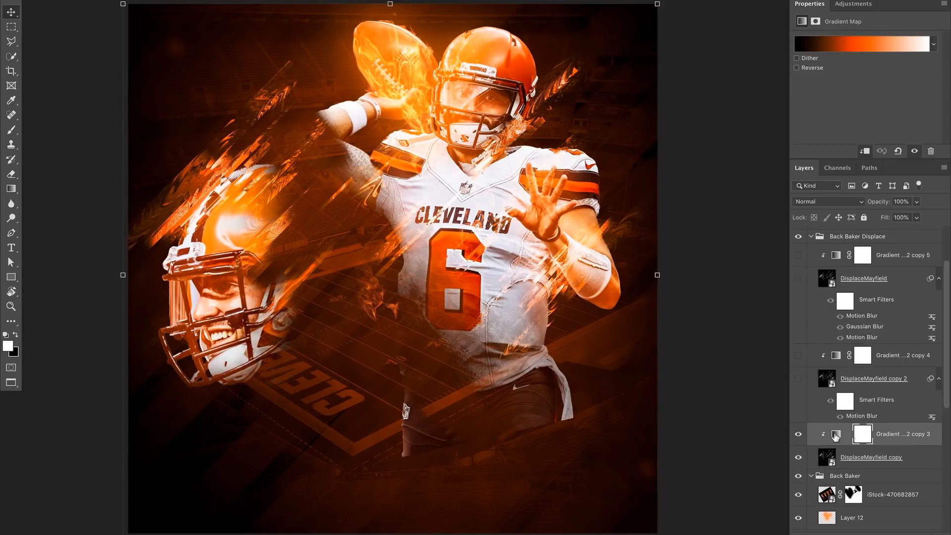
click(813, 44)
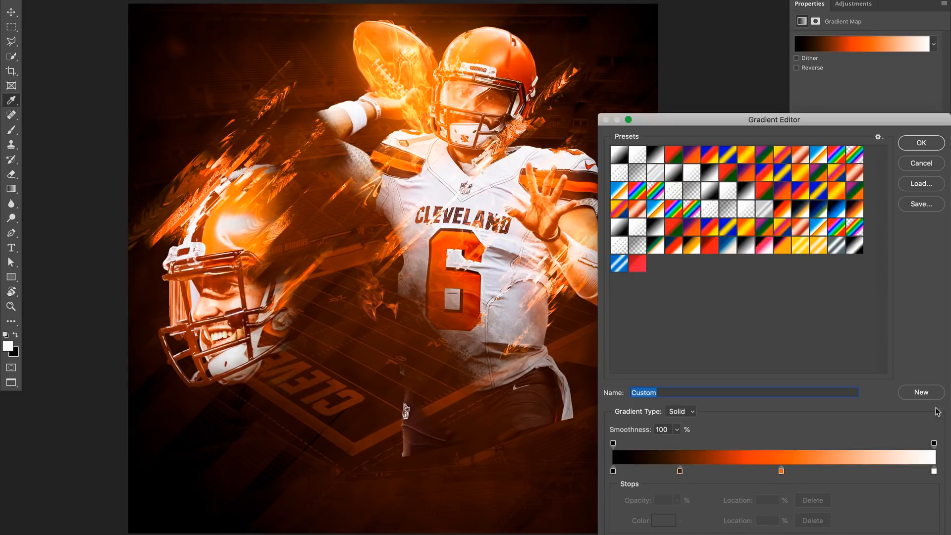
click(933, 145)
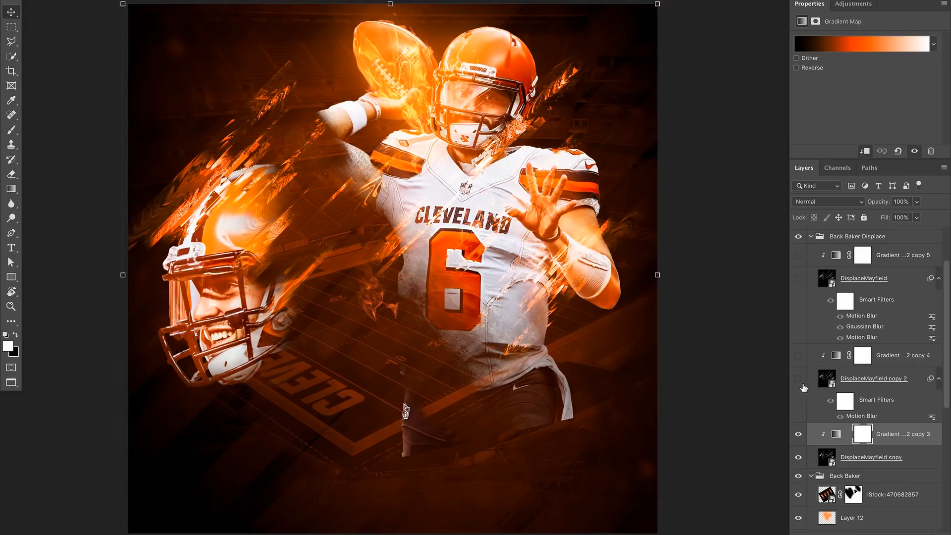
Show the DisplaceMayfield copy 2 layer with its clipped gradient map, and inspect its Motion Blur filter settings
click(799, 357)
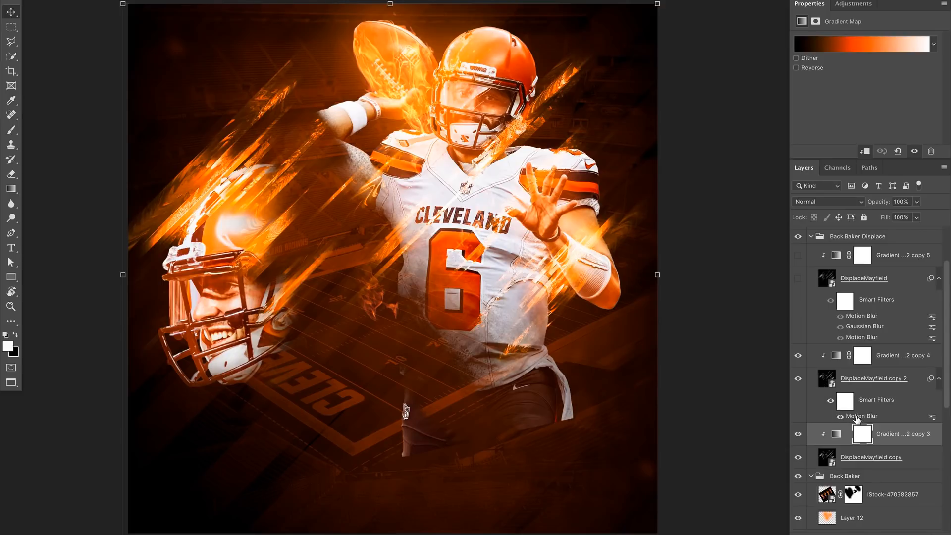
double_click(857, 417)
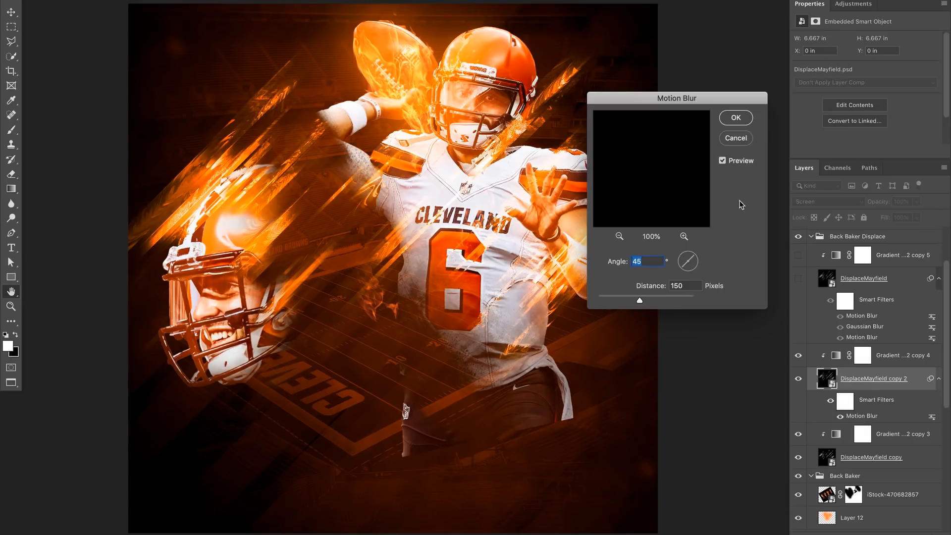
click(736, 118)
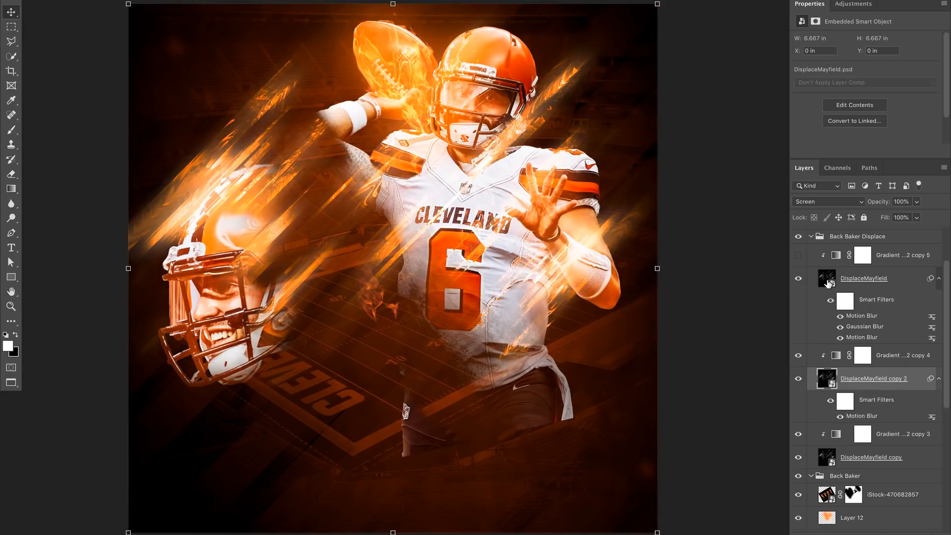
Show the DisplaceMayfield layer with its clipped gradient map, inspect that map, and open the layer's Gaussian Blur filter
click(798, 256)
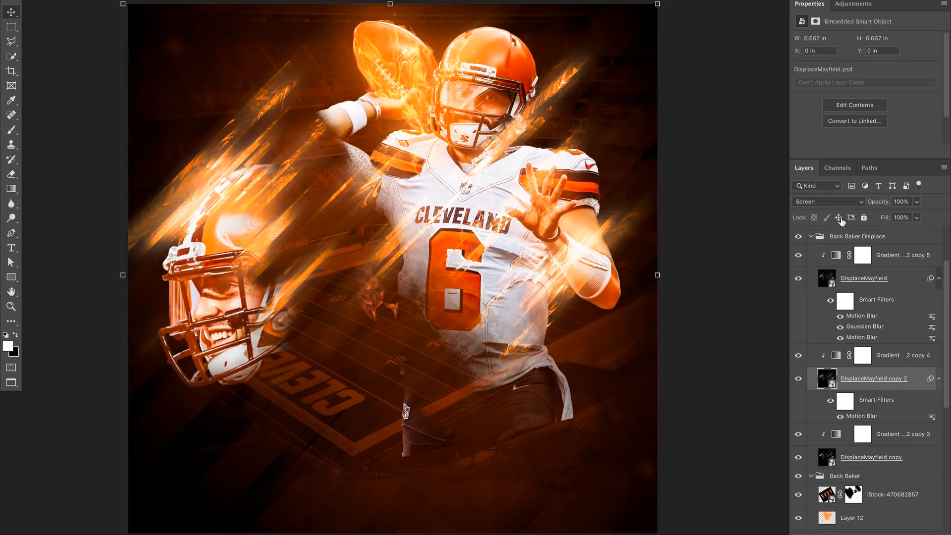
click(836, 255)
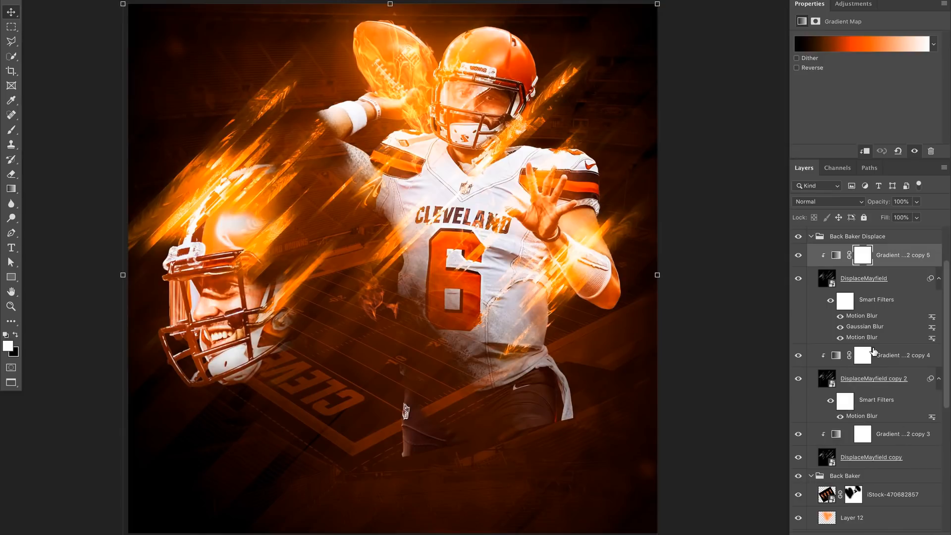
double_click(861, 327)
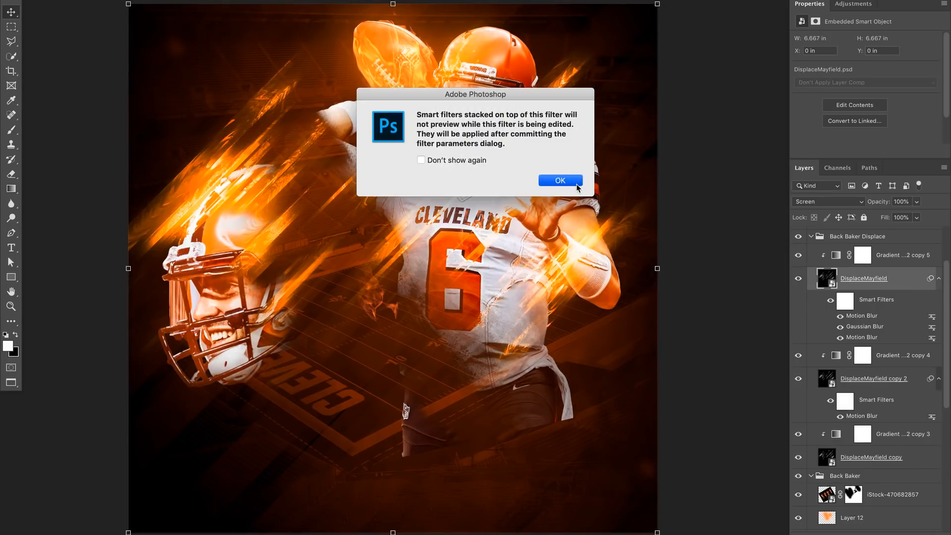
click(575, 181)
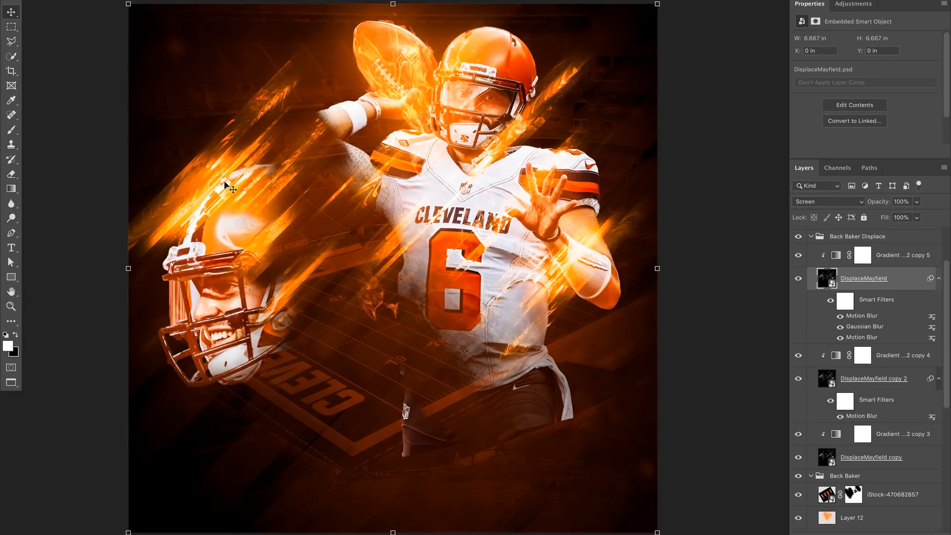
Expand and show the Baker group with only the Baker1 layer visible
scroll(838, 369, up, 3)
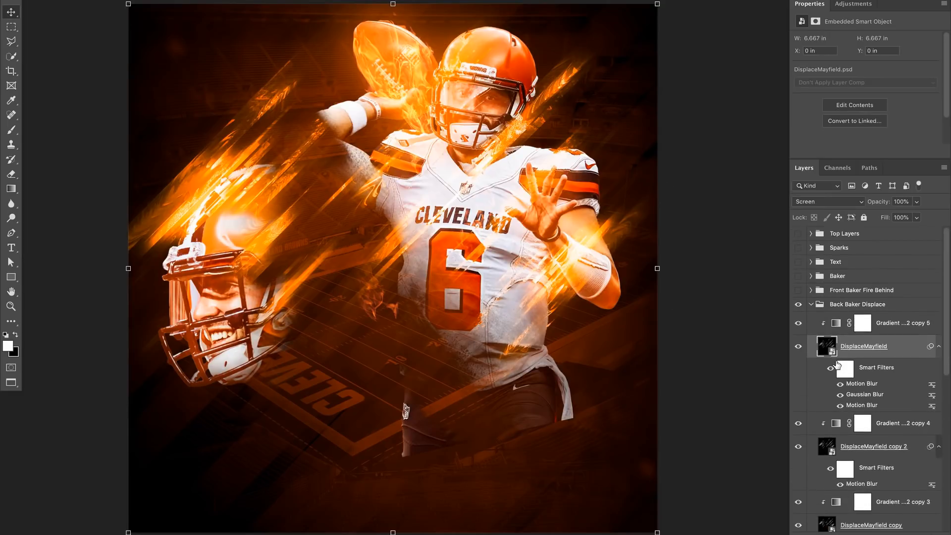
click(811, 276)
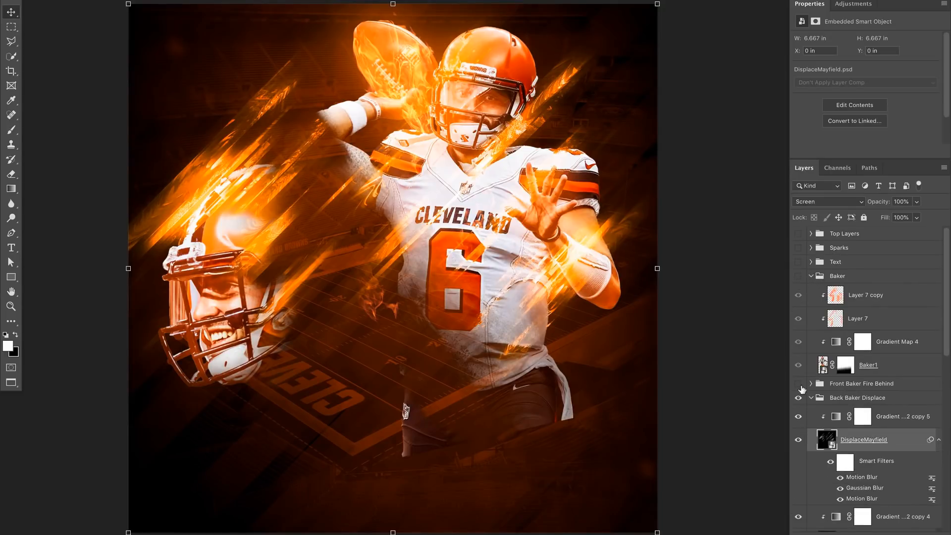
click(798, 277)
click(799, 318)
click(797, 341)
click(797, 296)
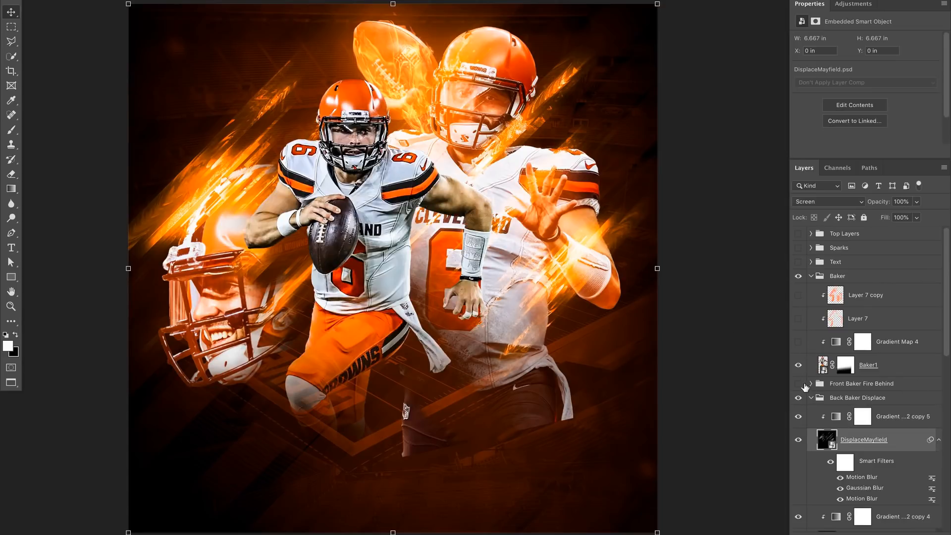
Expand and show the Front Baker Fire Behind group, and inspect the Levels 3 adjustment on its fire layer
click(811, 384)
click(798, 384)
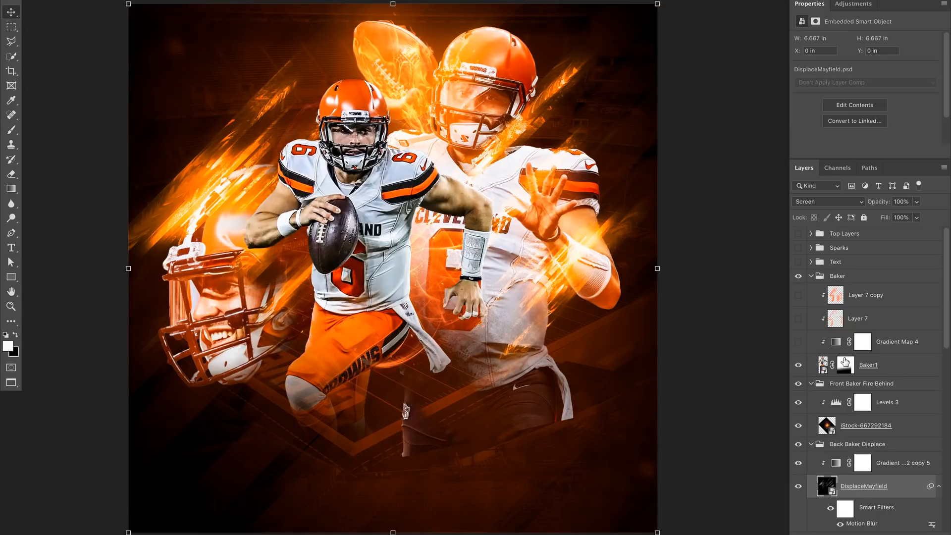
click(836, 405)
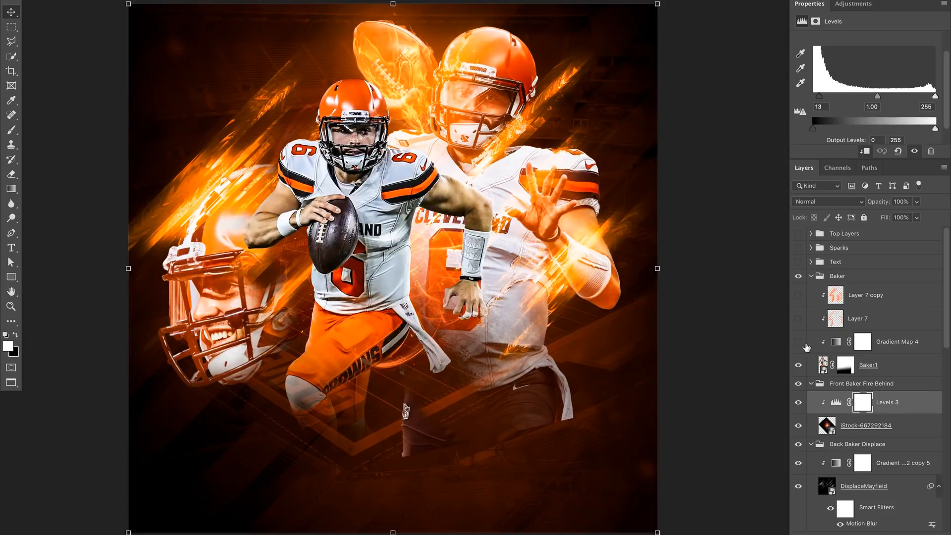
Show Gradient Map 4, Layer 7 and Layer 7 copy in the Baker group, and inspect their blend settings
click(798, 342)
click(365, 184)
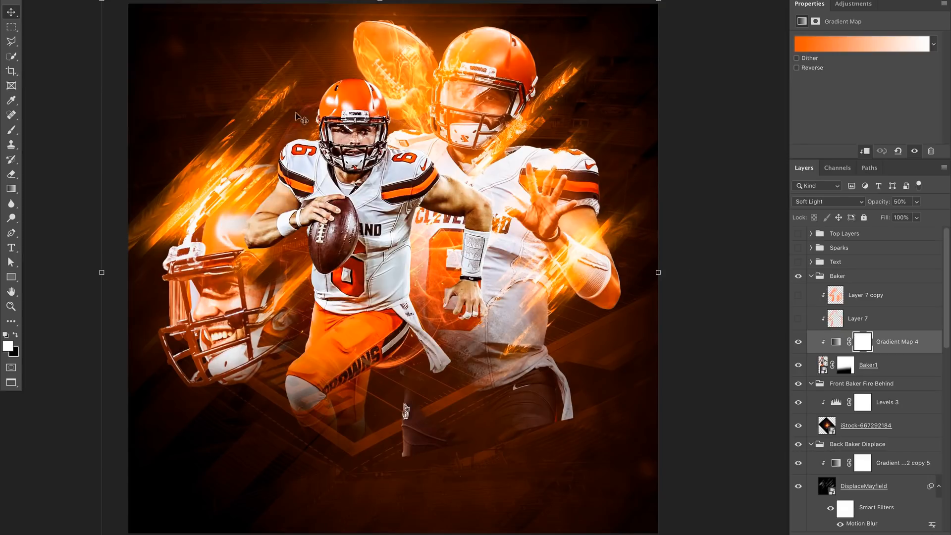
click(799, 295)
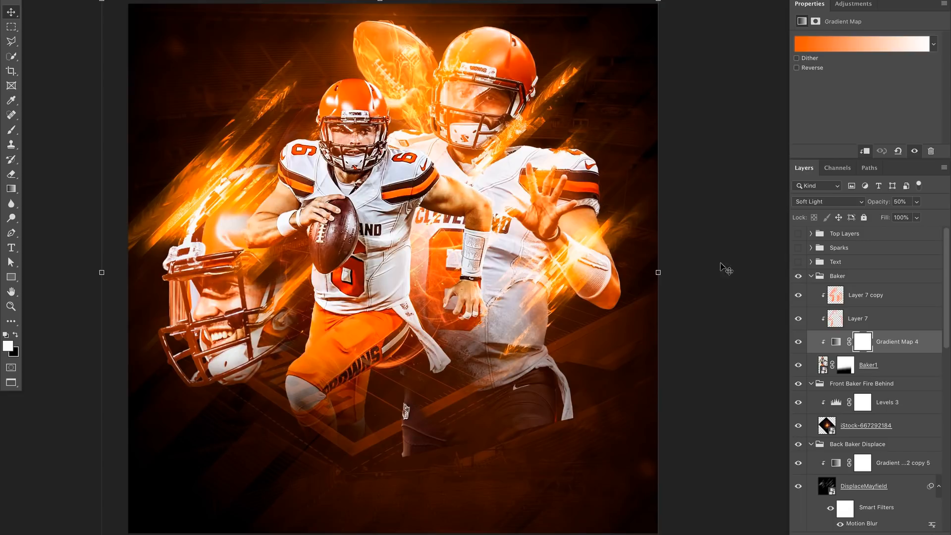
click(877, 320)
click(878, 296)
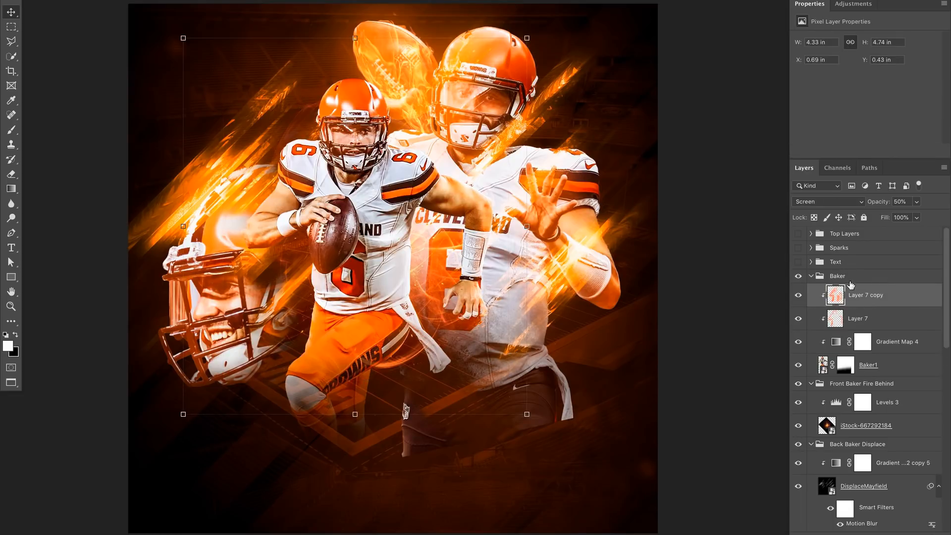
Expand and show the Text group with only the Baker Mayfield layer visible, and compare it without and with its Displace filter
click(814, 265)
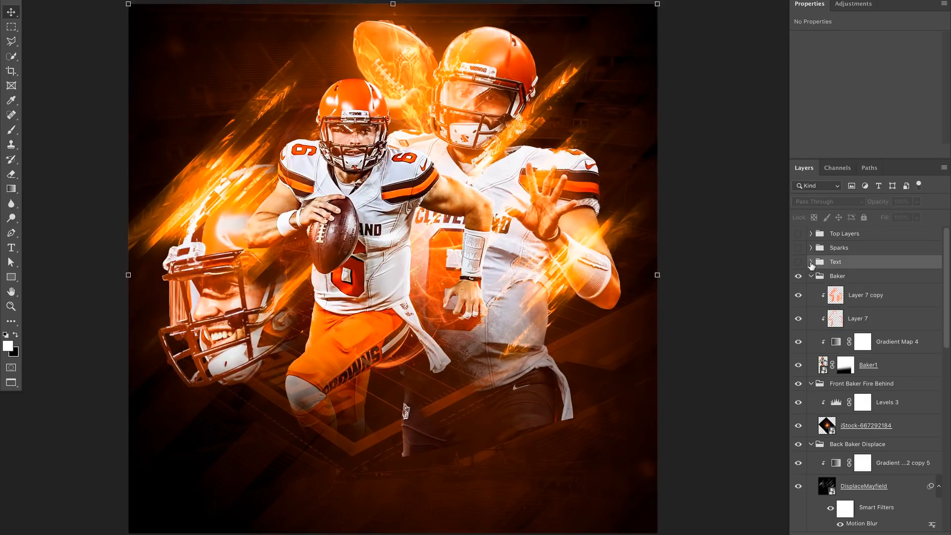
click(811, 263)
click(799, 263)
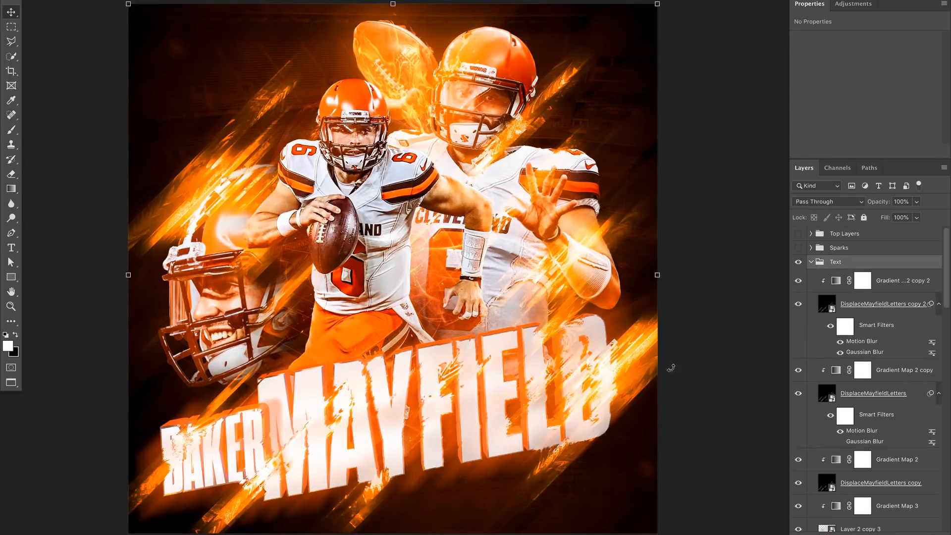
drag(799, 281, 805, 489)
scroll(805, 489, down, 5)
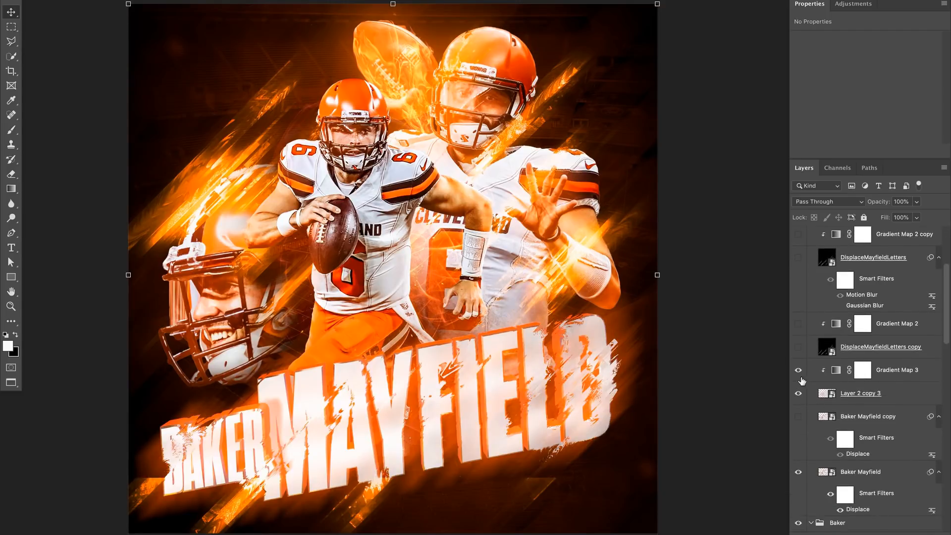
drag(801, 379, 799, 398)
scroll(821, 459, down, 2)
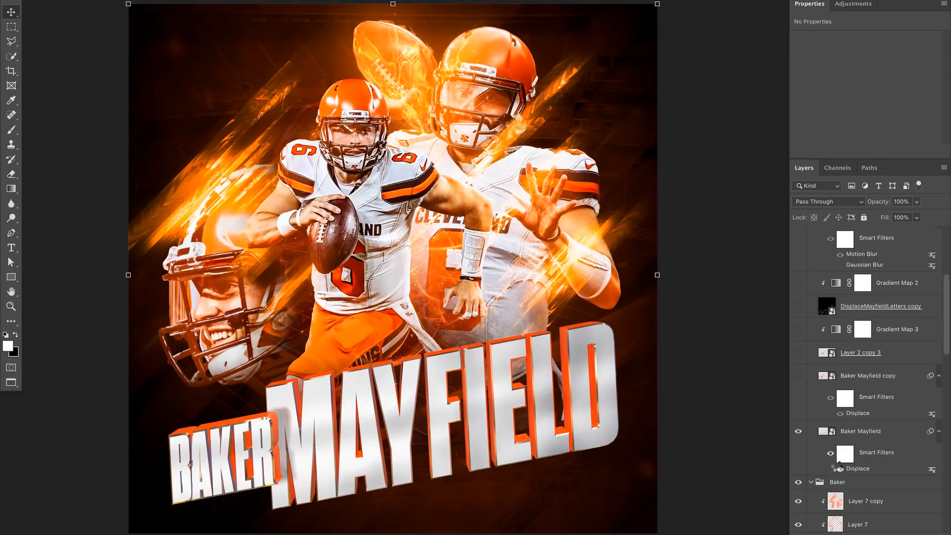
click(838, 467)
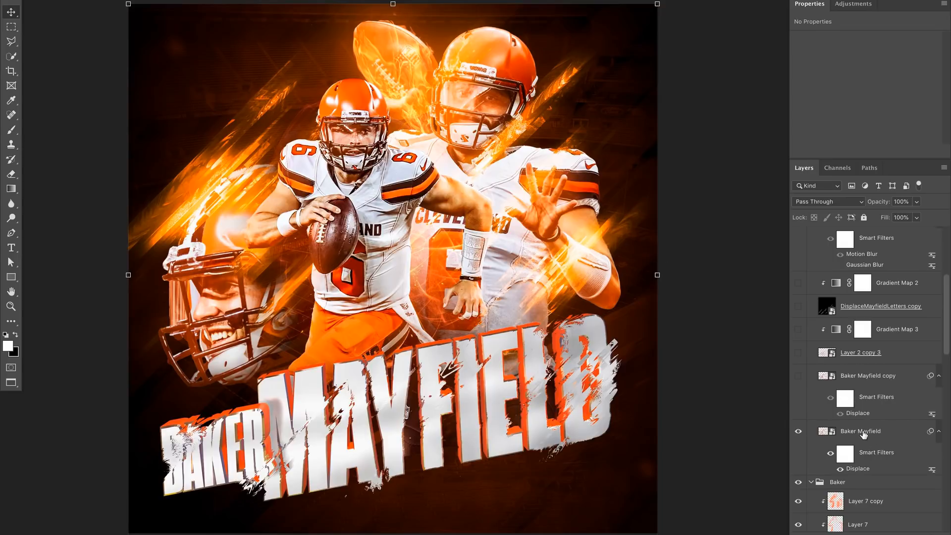
Show Layer 2 copy 3 and its clipped Gradient Map 3 in the Text group, and inspect the blend modes of both
click(851, 355)
click(798, 354)
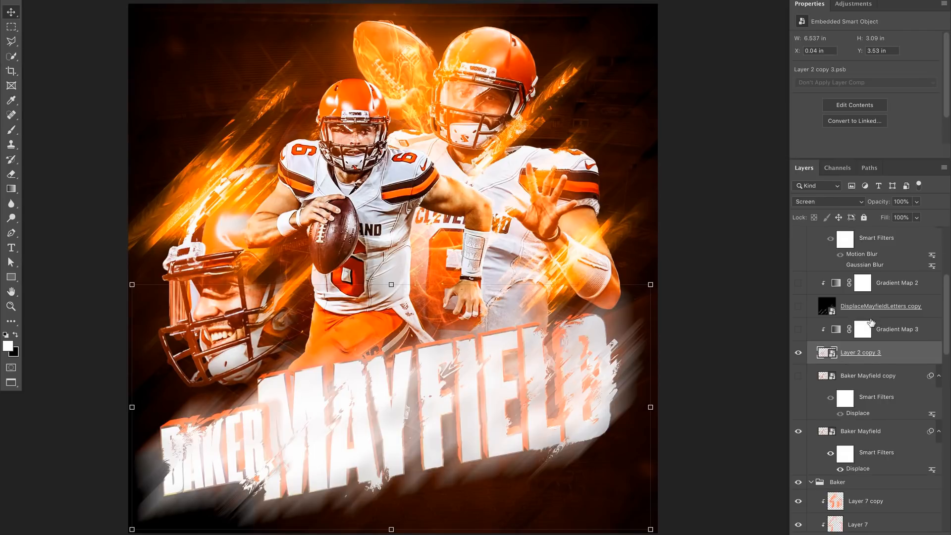
click(835, 331)
click(798, 329)
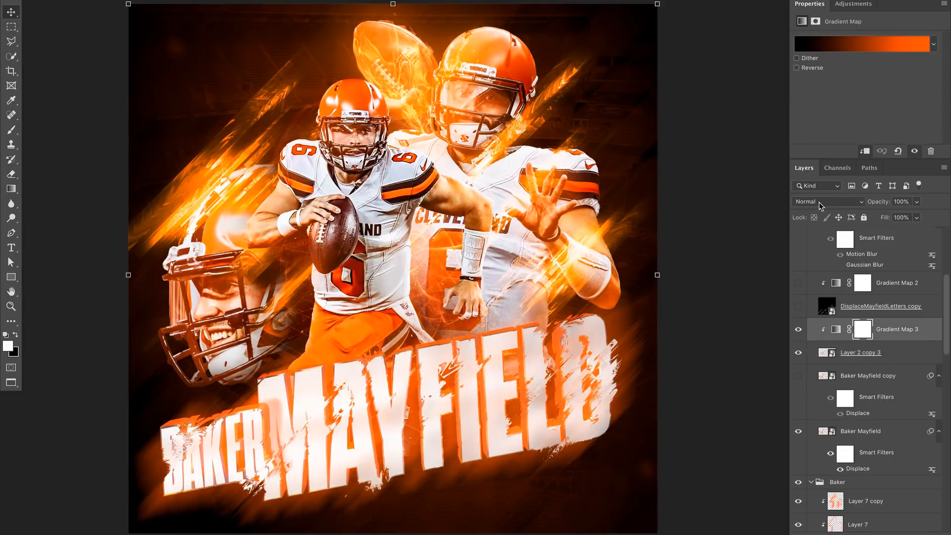
click(832, 357)
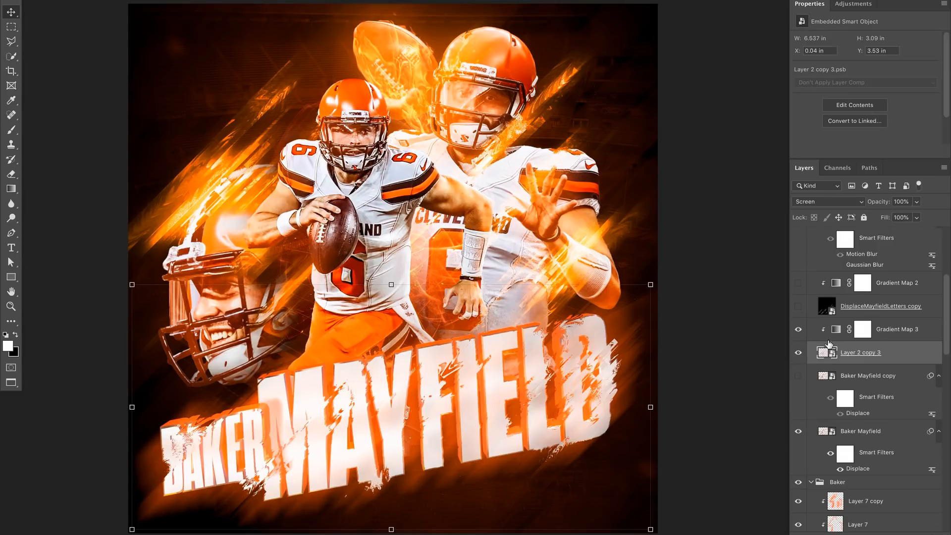
Show the DisplaceMayfieldLetters copy layer with its clipped Gradient Map 2, and inspect that map's gradient
scroll(828, 344, up, 2)
scroll(828, 343, up, 2)
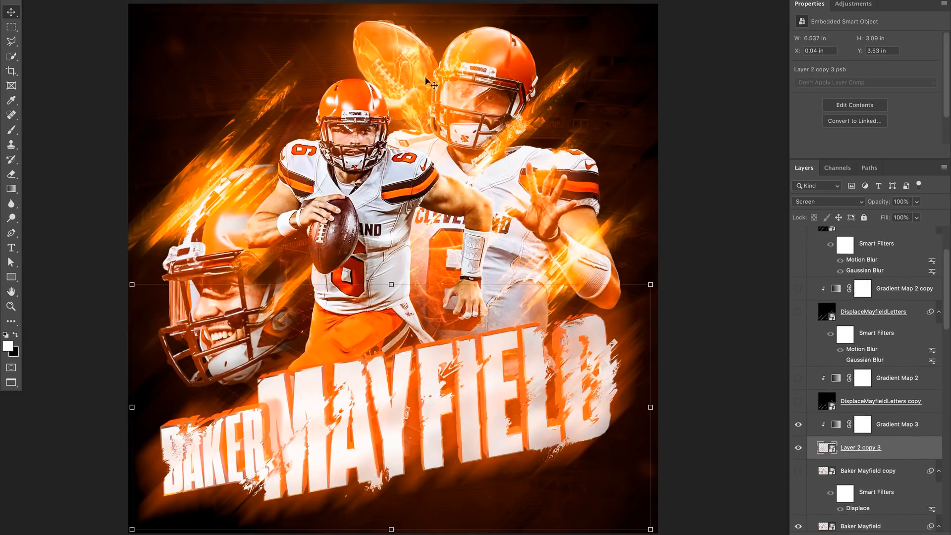
scroll(886, 411, up, 2)
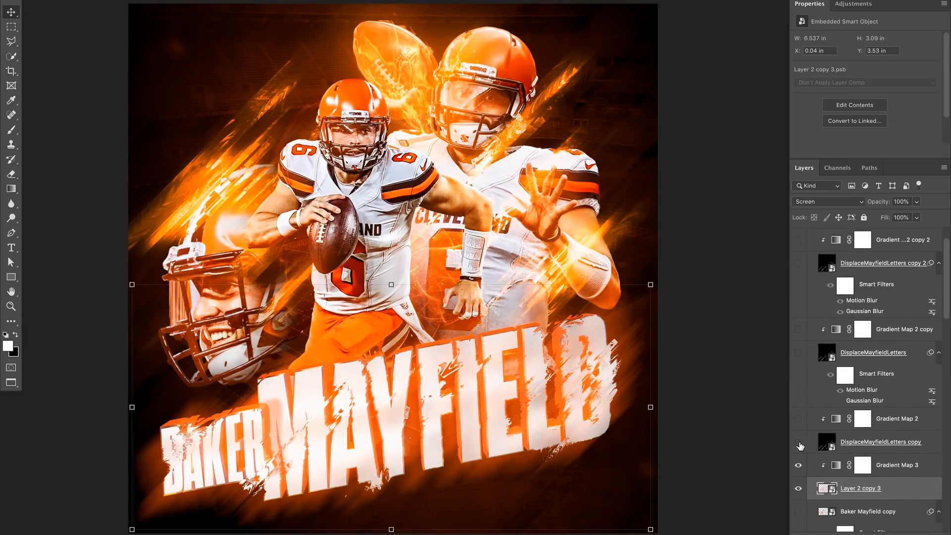
click(799, 442)
click(799, 420)
click(841, 421)
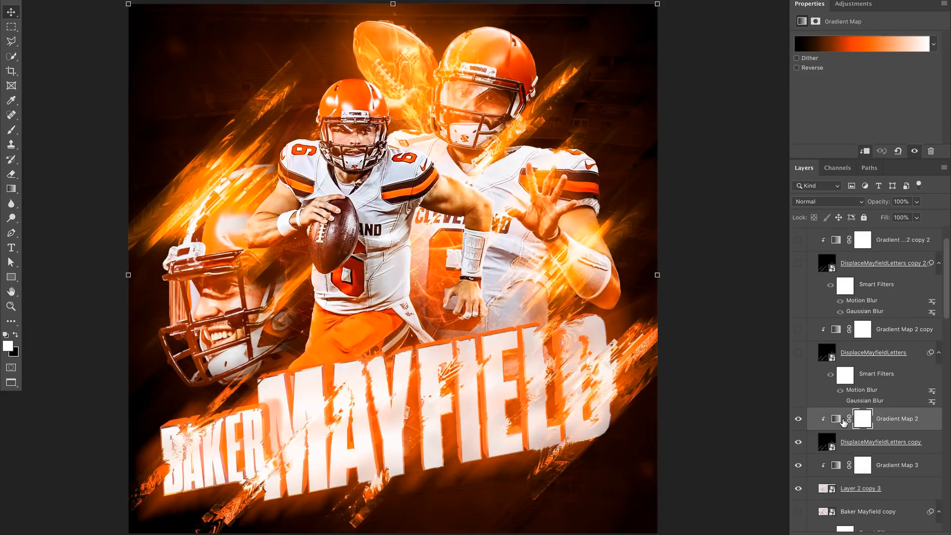
Show the DisplaceMayfieldLetters and DisplaceMayfieldLetters copy 2 layers with their clipped gradient maps, and select the copy 2 layer
drag(798, 355, 803, 246)
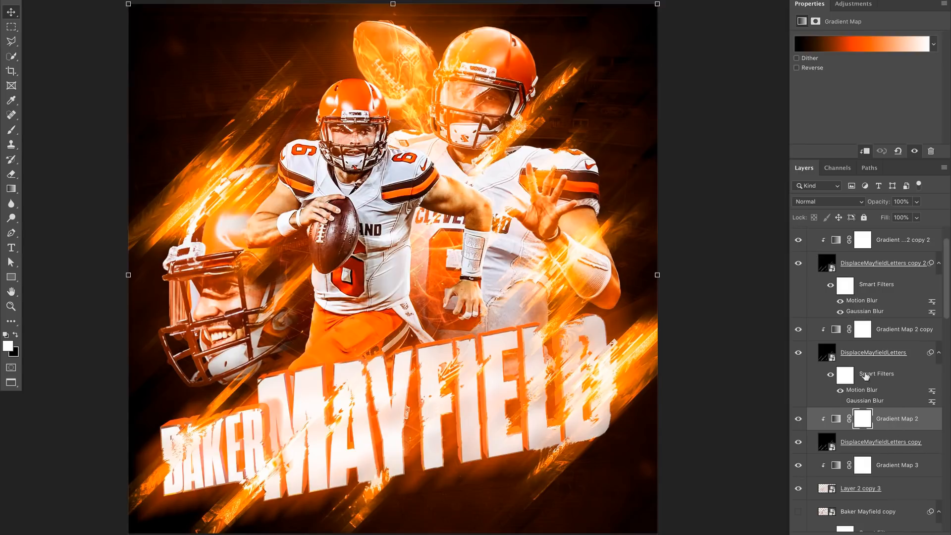
scroll(866, 314, up, 2)
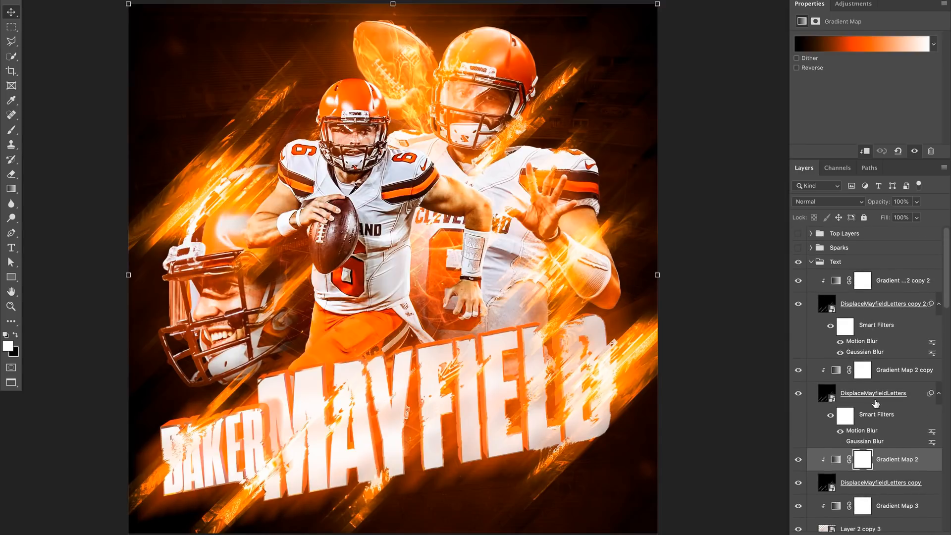
click(880, 311)
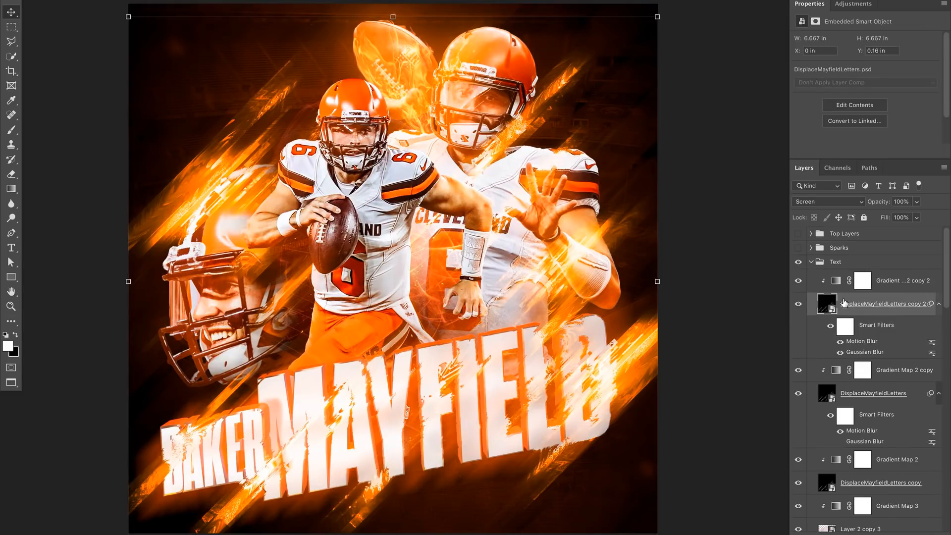
Expand and show the Sparks group, and hide every layer inside it
click(810, 248)
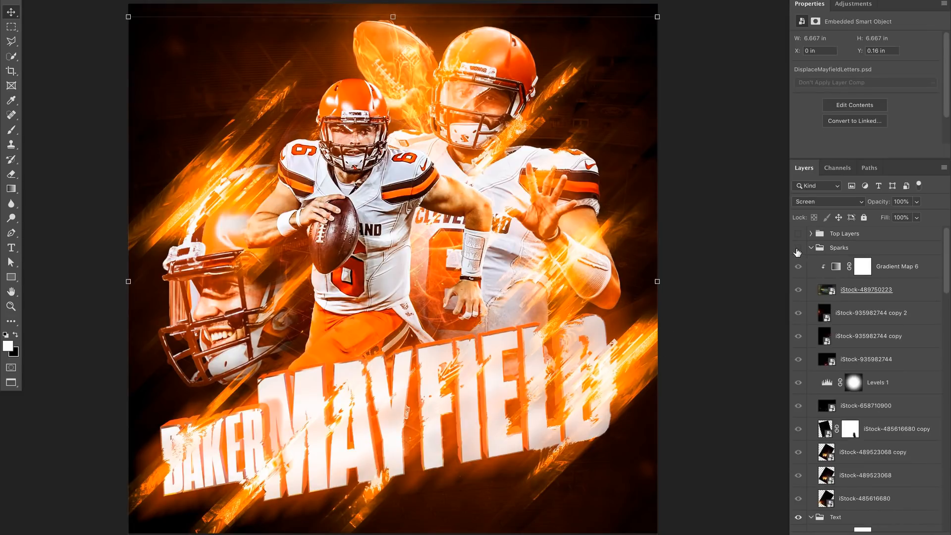
click(798, 247)
drag(791, 396, 807, 498)
Show the iStock-485616680, iStock-489523068 and iStock-489523068 copy spark layers, and select the last one
click(800, 499)
click(797, 454)
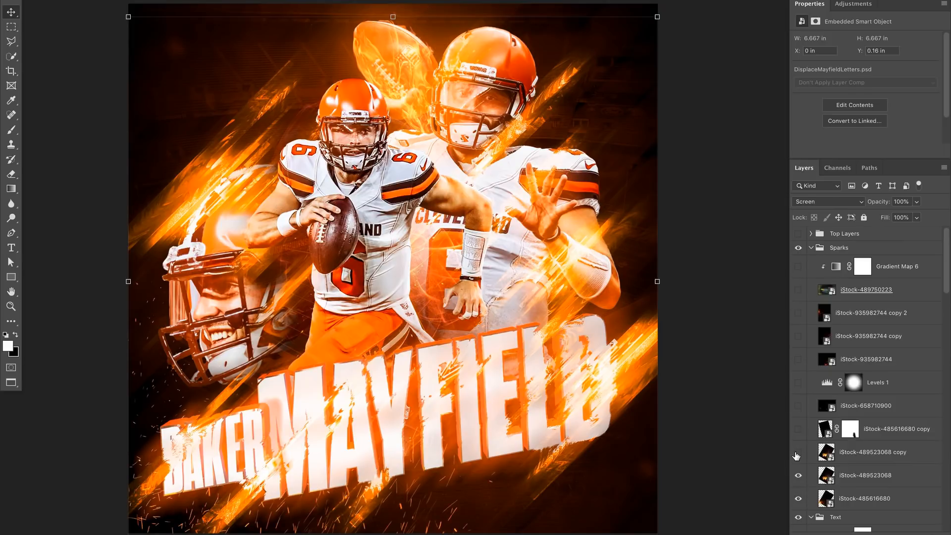
click(874, 456)
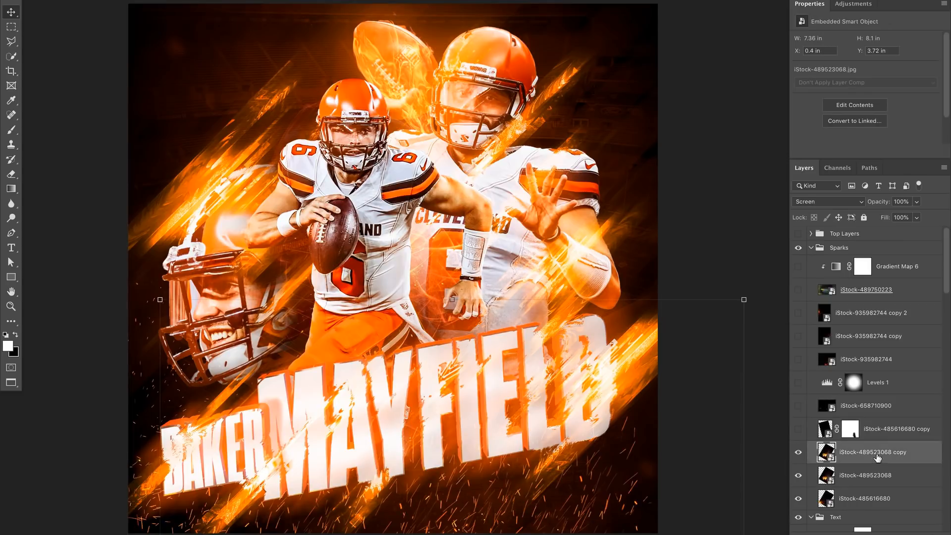
Show iStock-485616680 copy, iStock-658710900, Levels 1, iStock-935982744 and iStock-935982744 copy in the Sparks group
click(799, 430)
click(798, 406)
click(798, 382)
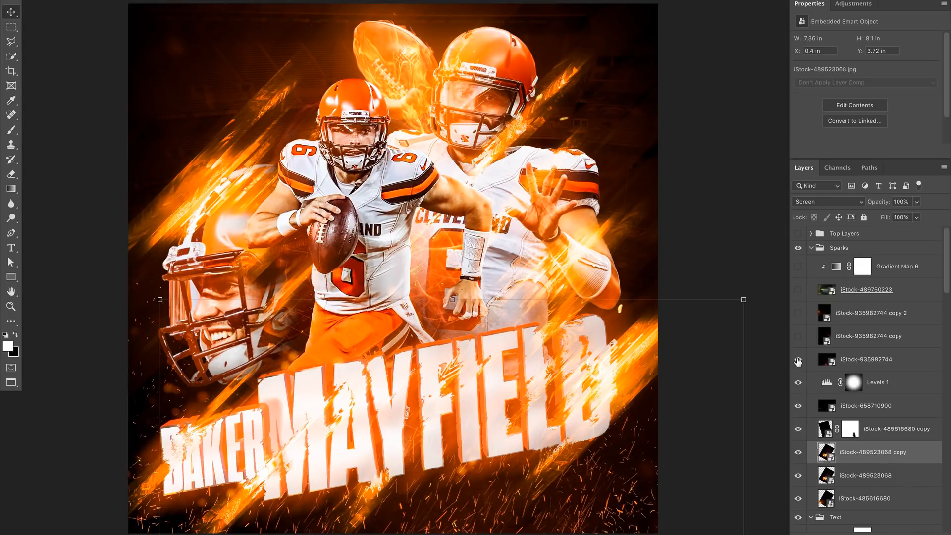
click(798, 360)
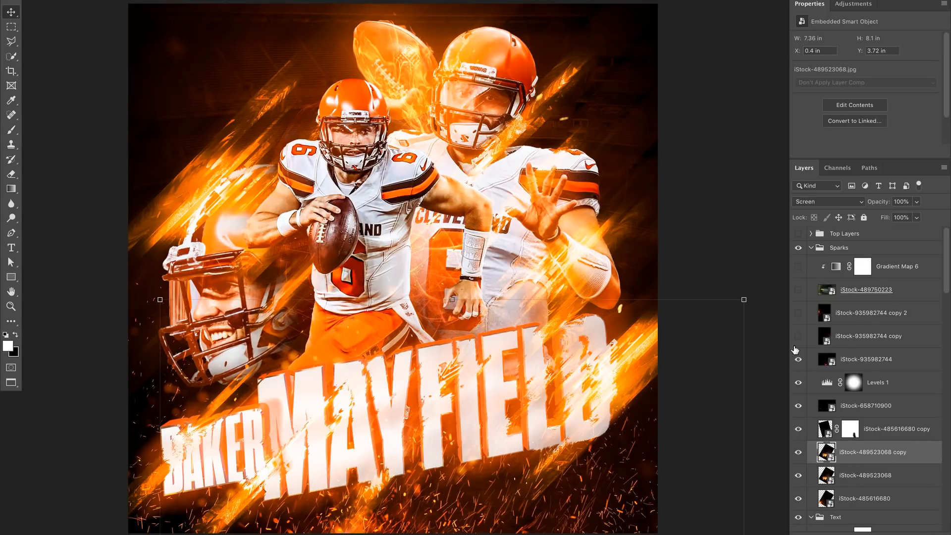
click(800, 337)
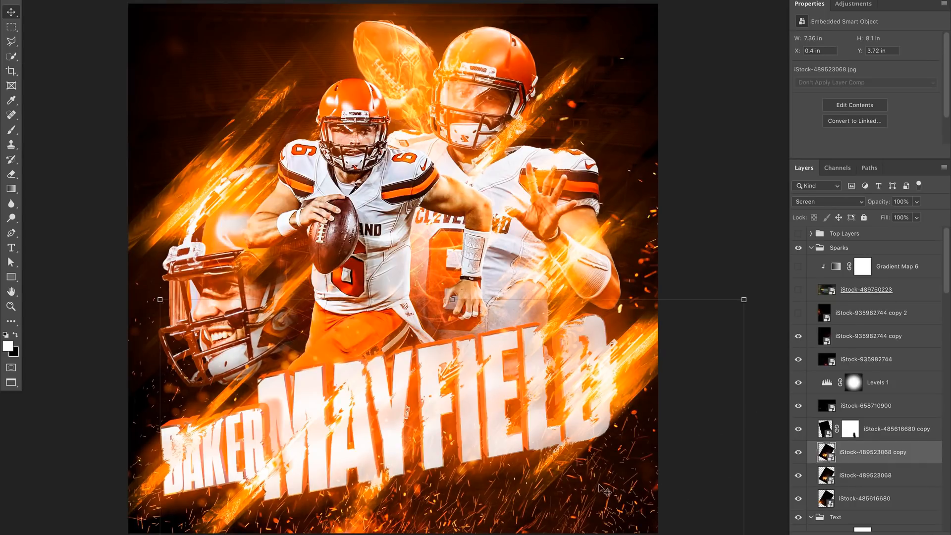
Show the iStock-935982744 copy 2 and iStock-489750223 spark layers, and select and show the clipped Gradient Map 6
click(798, 312)
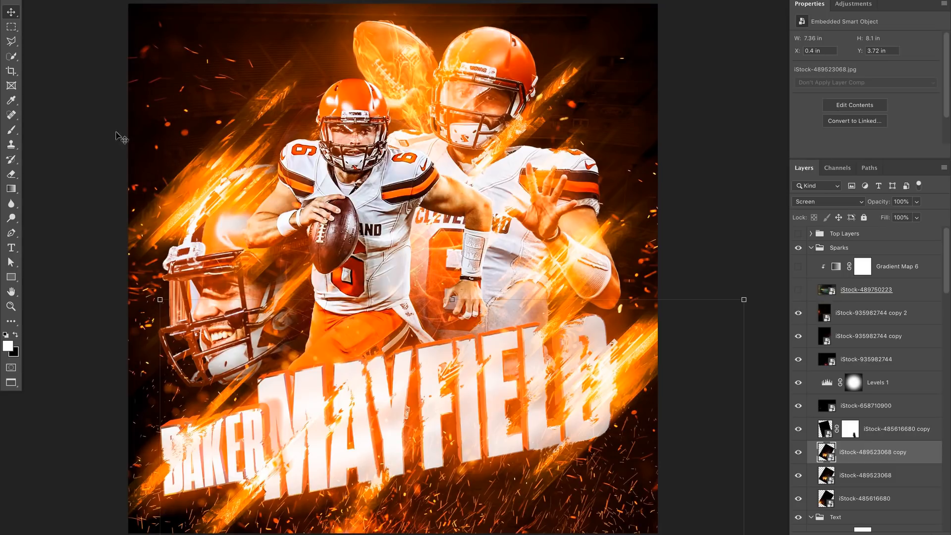
click(798, 291)
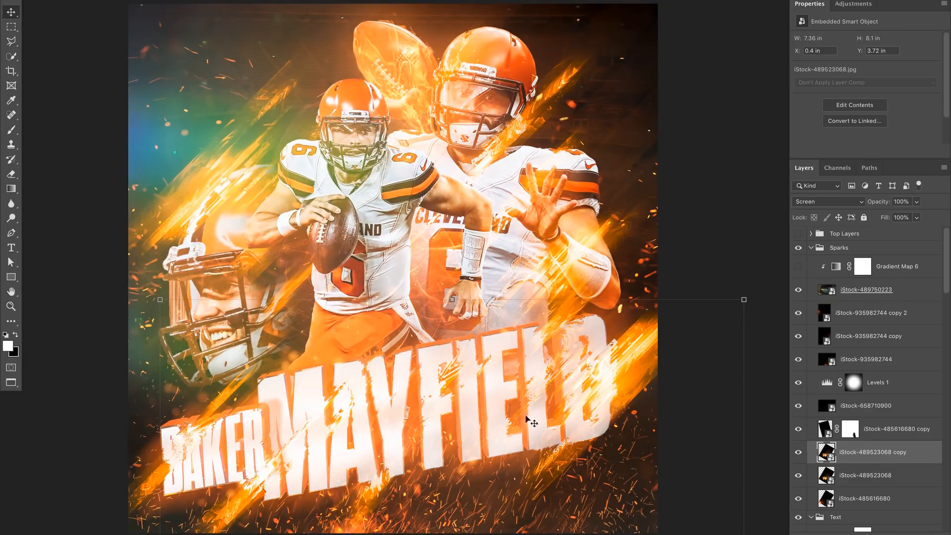
click(835, 267)
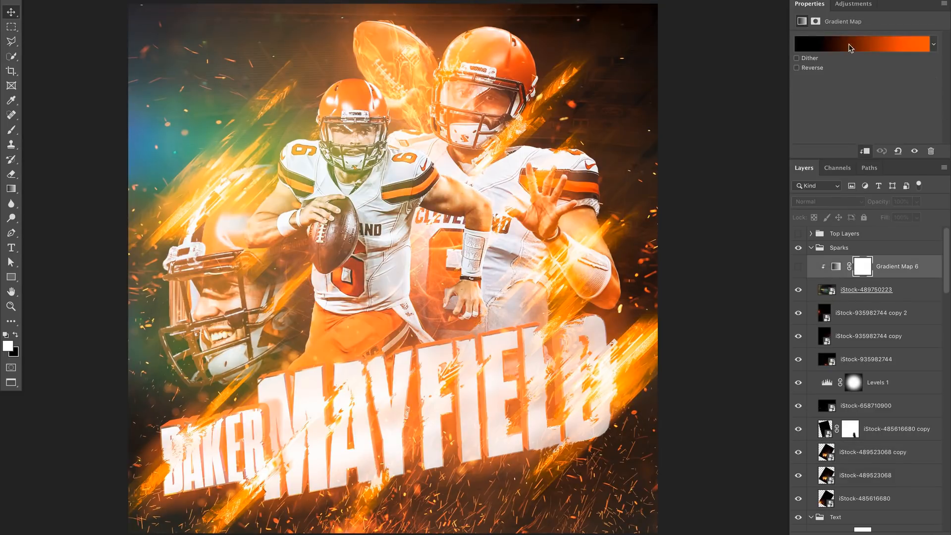
click(798, 267)
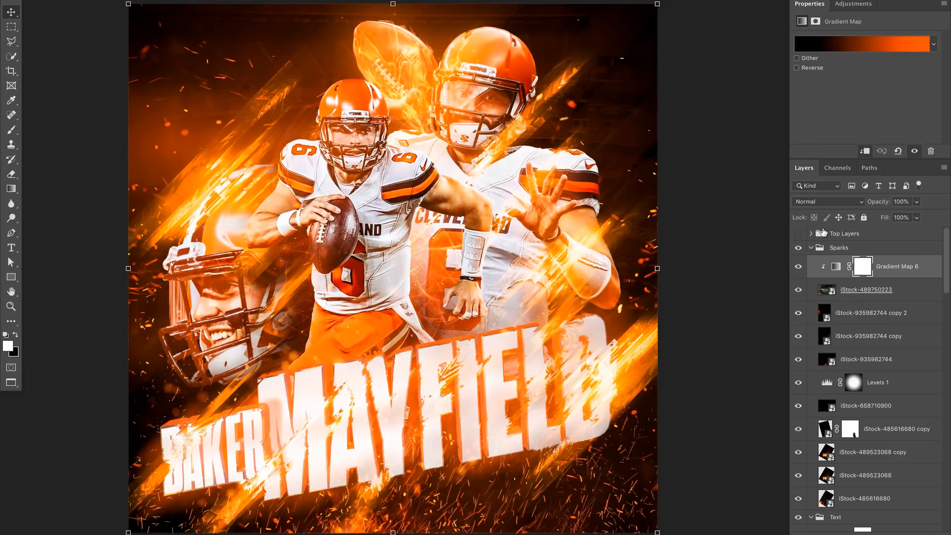
Expand and show the Top Layers group, and hide Layer 1, Color Lookup 1 and Hue/Saturation 1 inside it
click(810, 235)
click(810, 235)
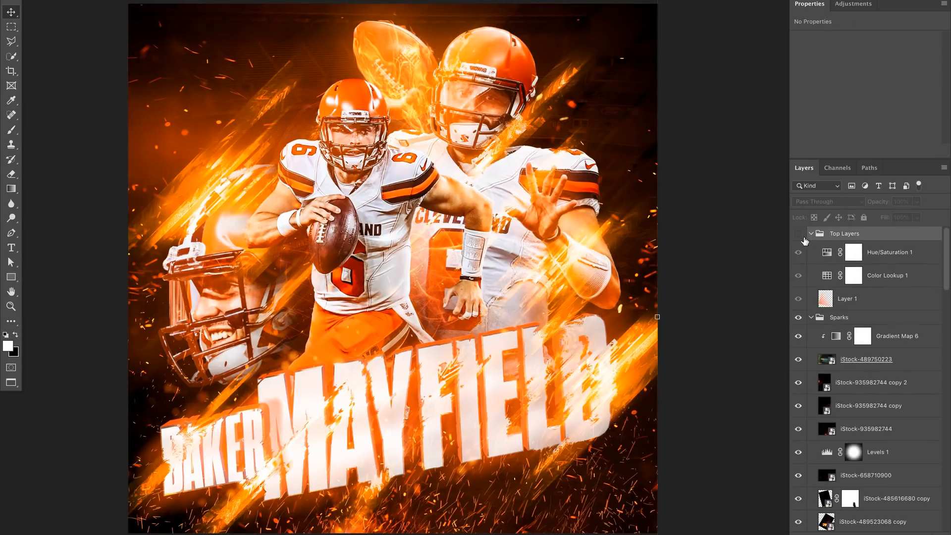
click(798, 233)
drag(798, 299, 797, 261)
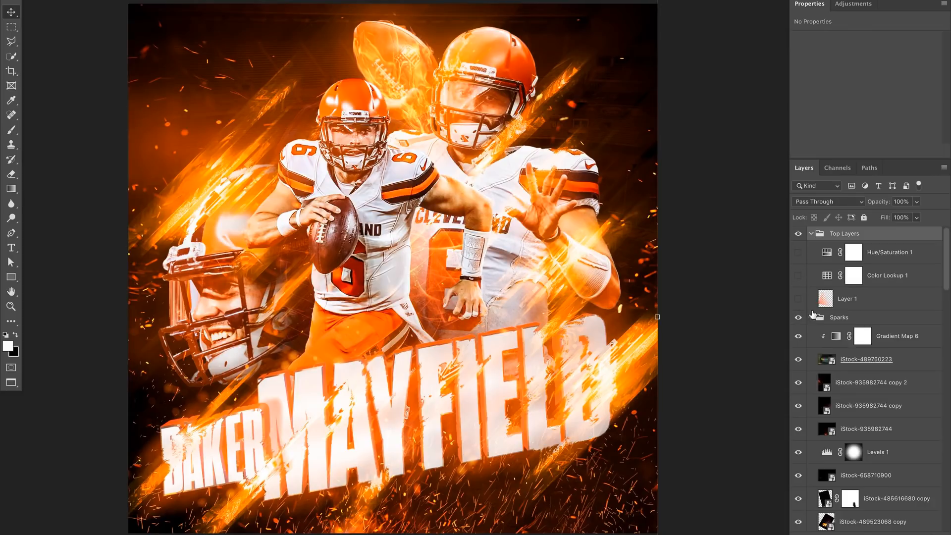
Show Layer 1, Color Lookup 1 and Hue/Saturation 1 in the Top Layers group, inspecting the Color Lookup's 3DLUT file options and selecting Hue/Saturation 1
click(798, 300)
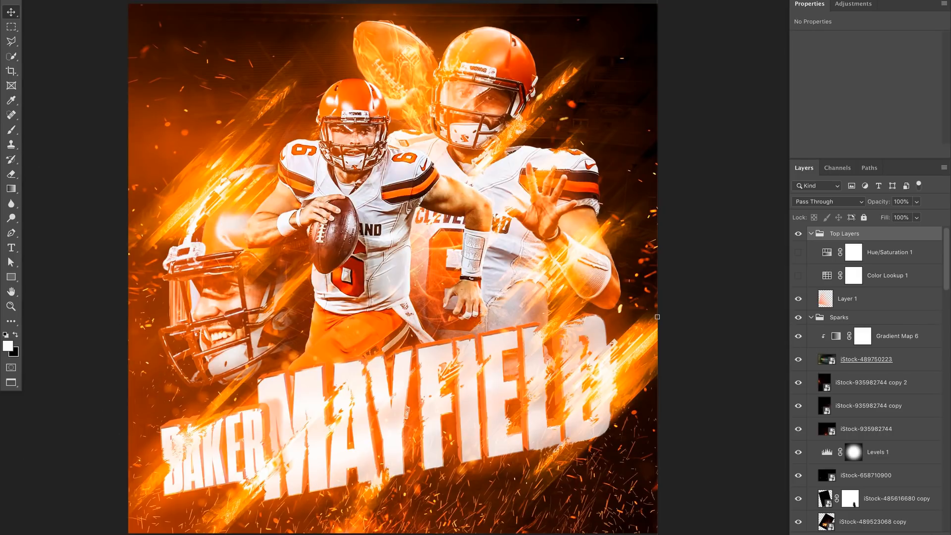
click(895, 280)
click(798, 275)
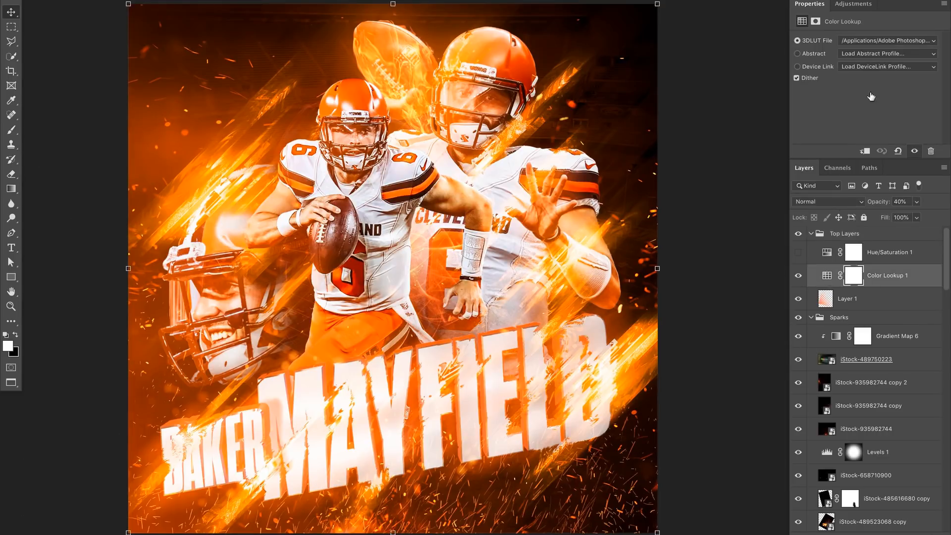
click(886, 45)
click(871, 42)
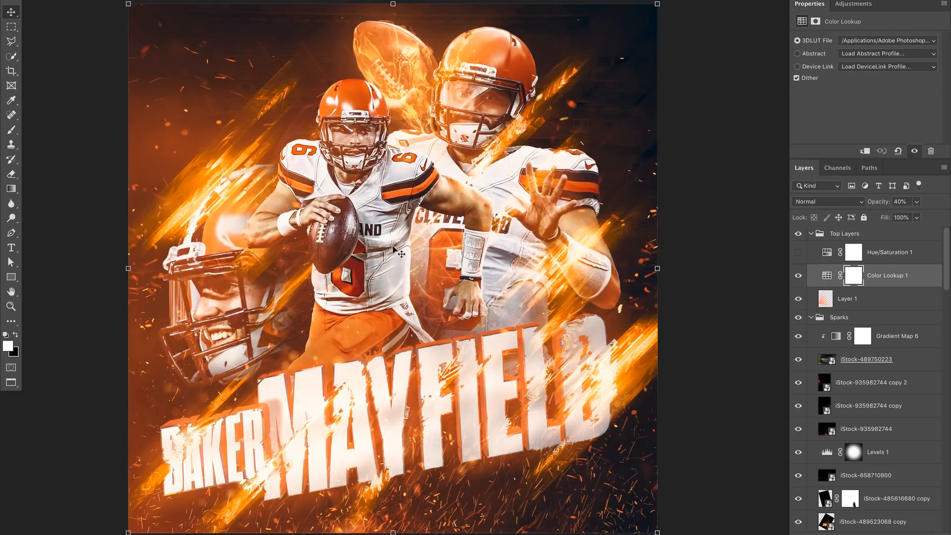
click(872, 254)
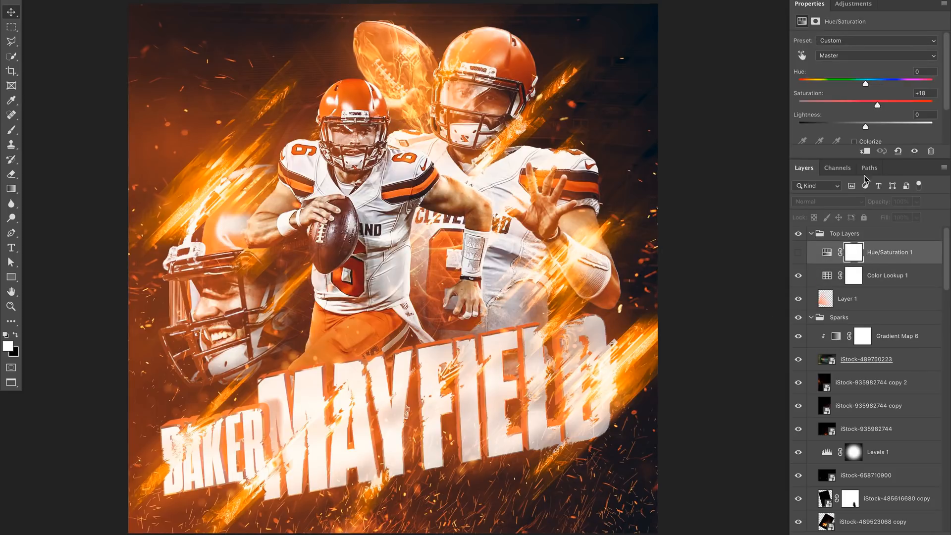
click(798, 253)
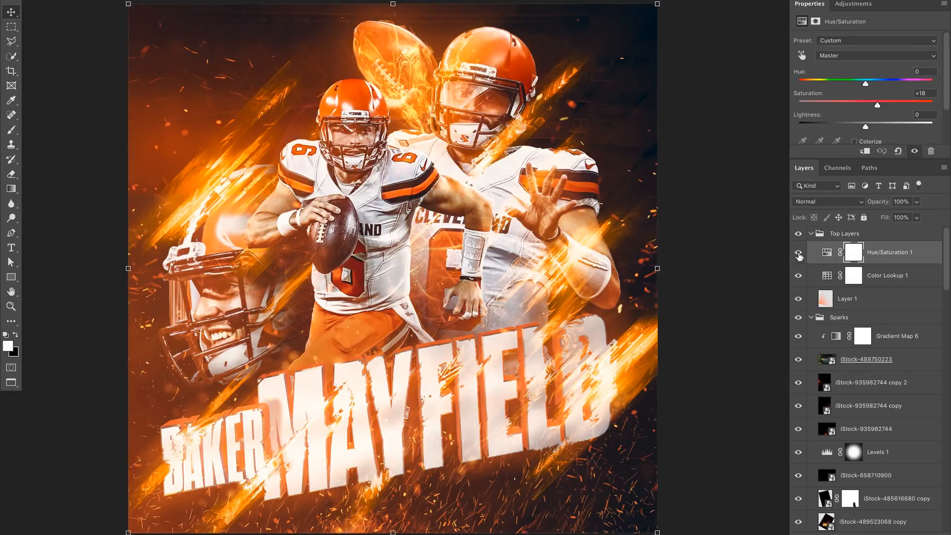